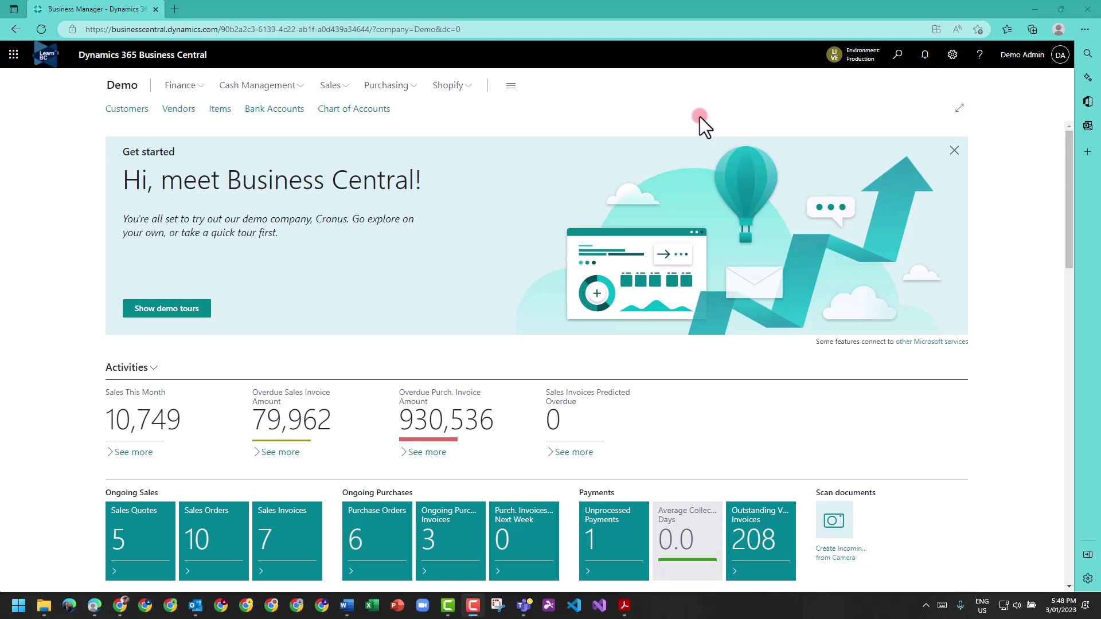
Dismiss the Get started banner and search Tell me for 'user'
click(953, 150)
click(897, 54)
text(user)
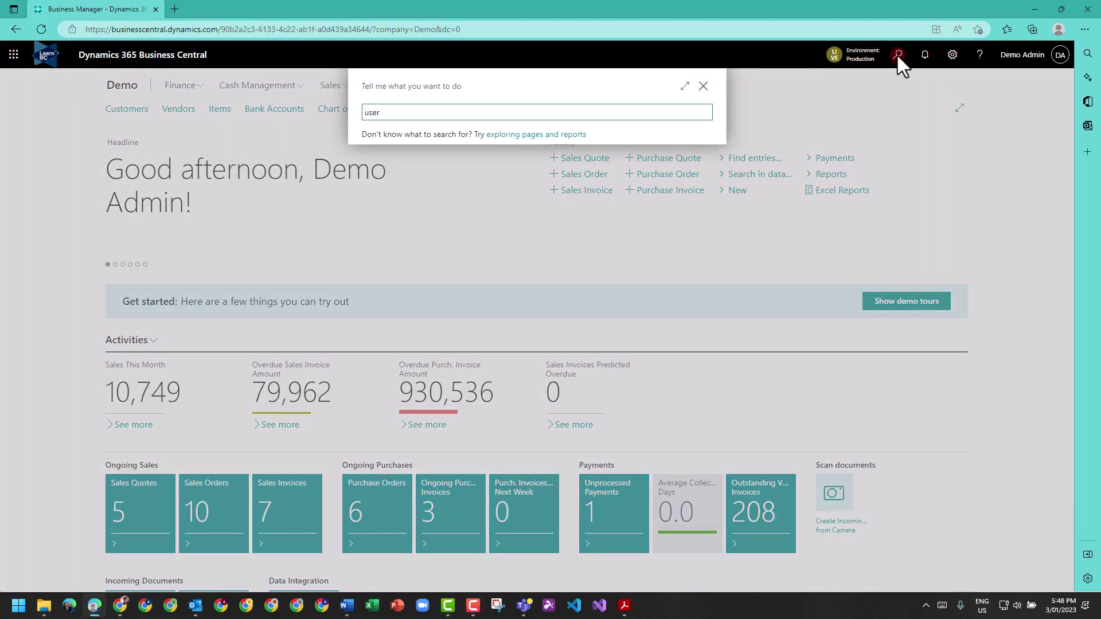
Open the Demo Admin user card from Users and scroll to its group memberships
click(389, 163)
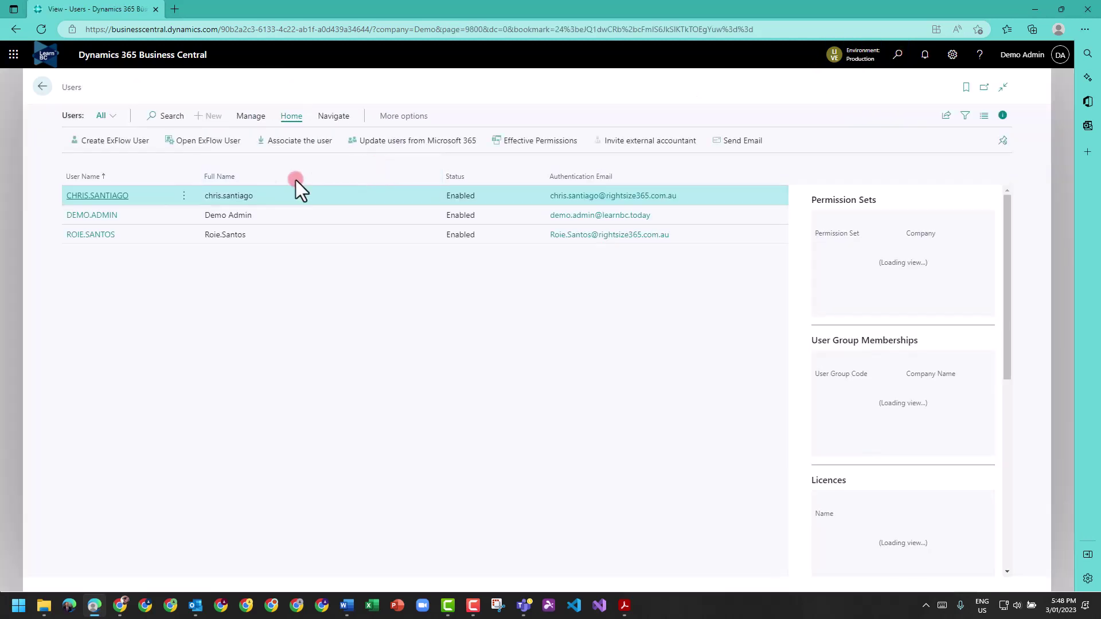
click(95, 220)
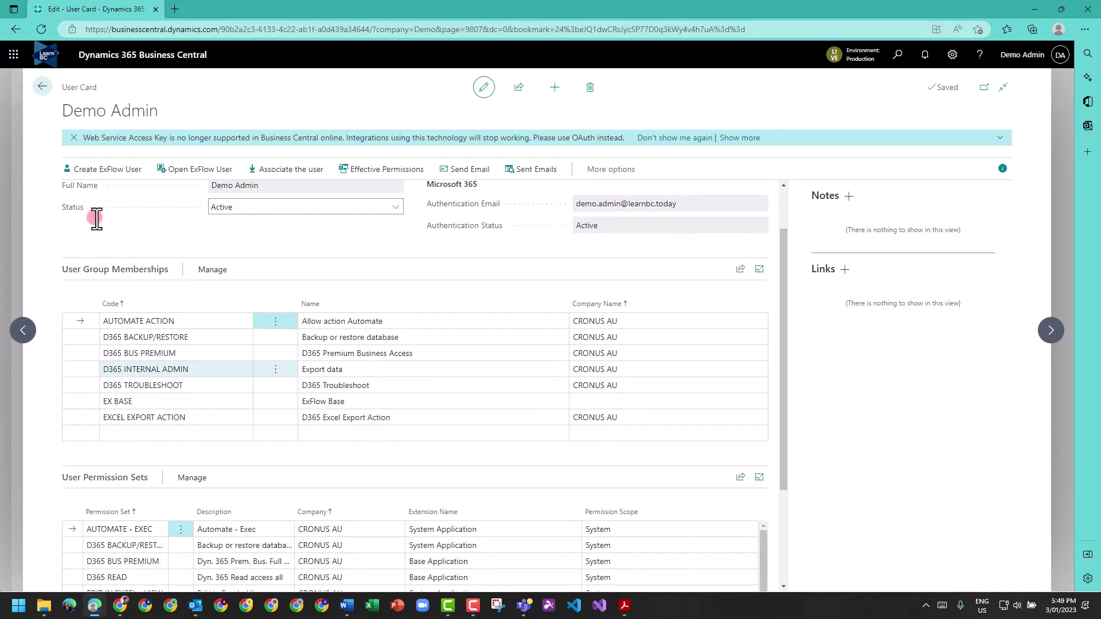
scroll(95, 220, down, 2)
scroll(95, 218, down, 1)
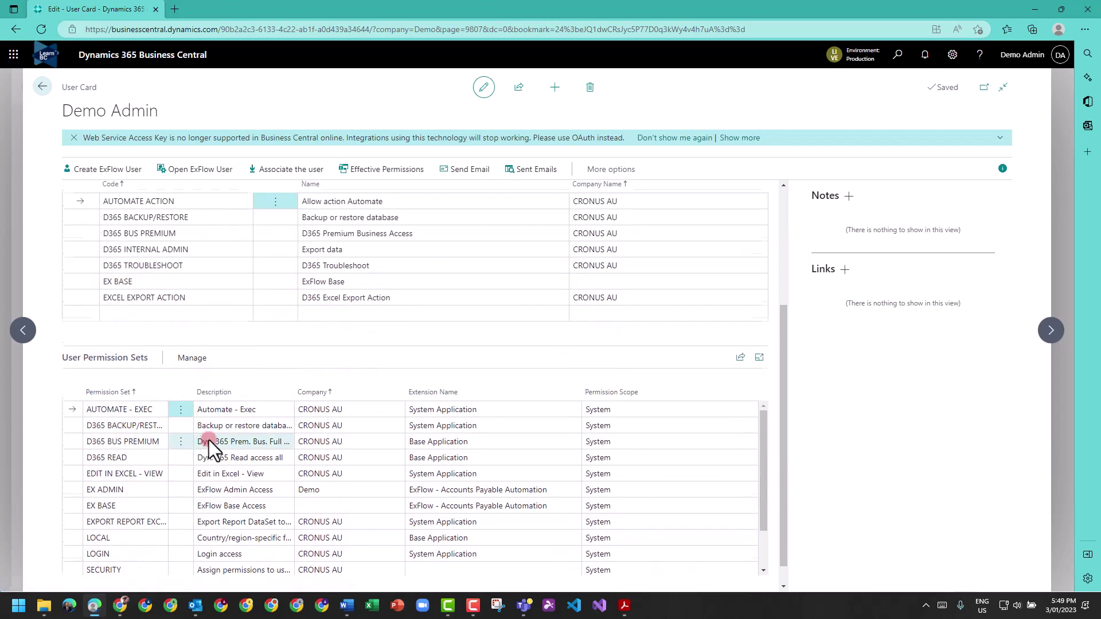
scroll(208, 440, up, 2)
Select the D365 BACKUP/RESTORE membership code and list the available user groups
click(176, 351)
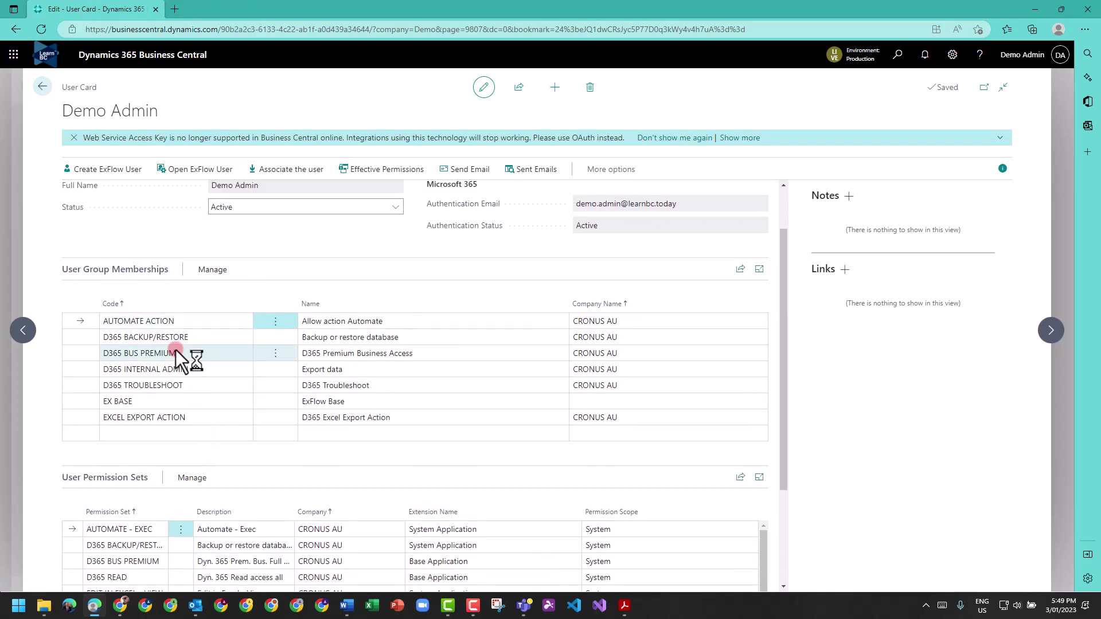
click(215, 418)
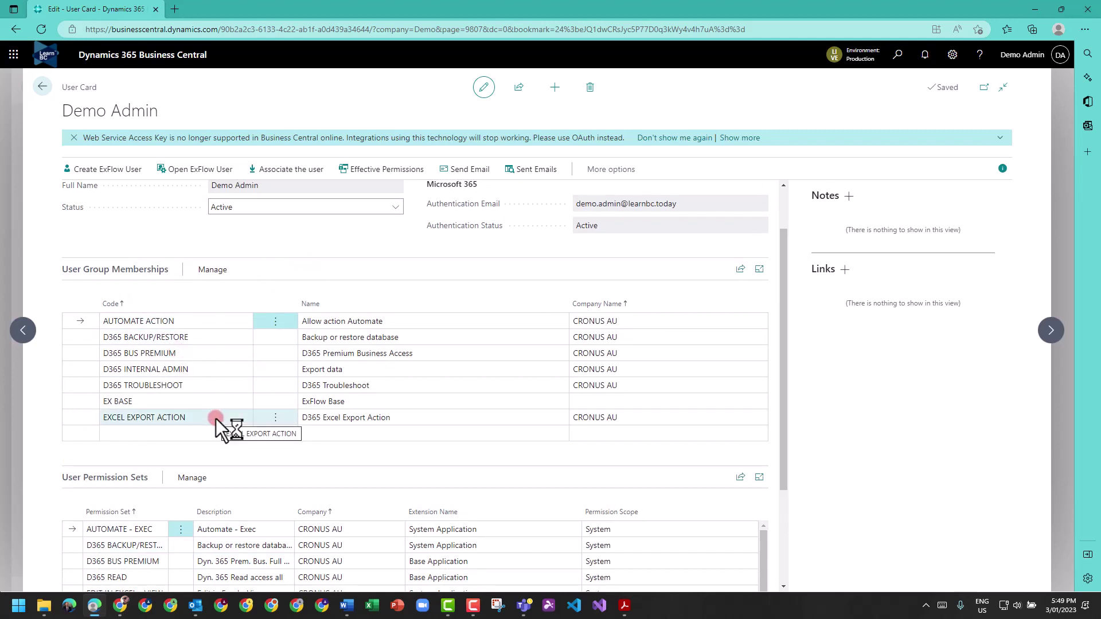
key(Up)
key(Up)
key(Up)
key(Up)
key(Up)
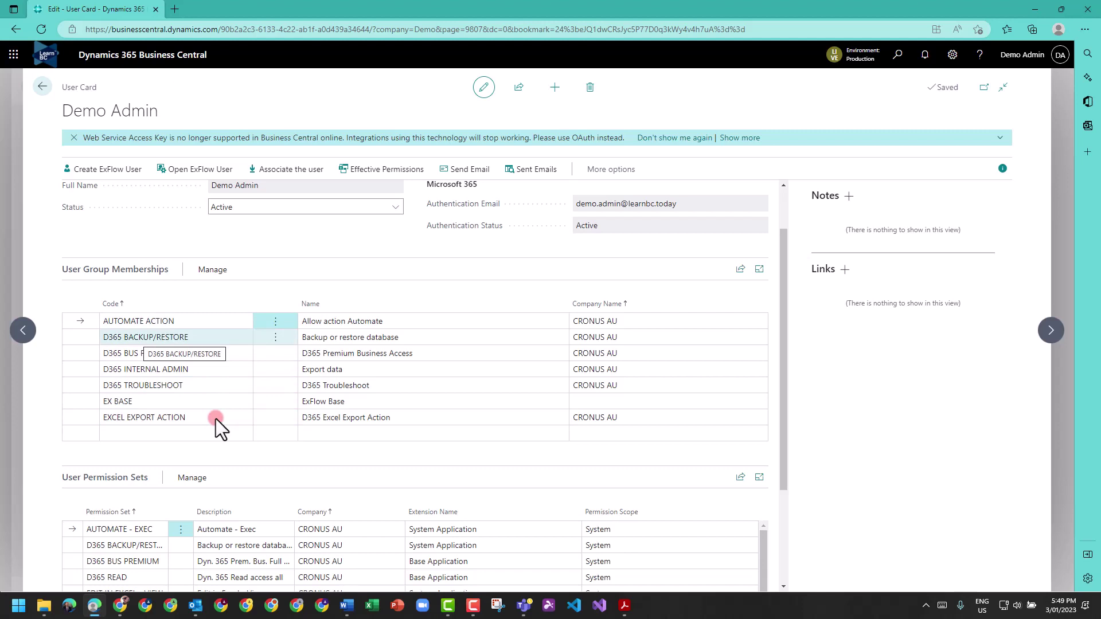
click(179, 336)
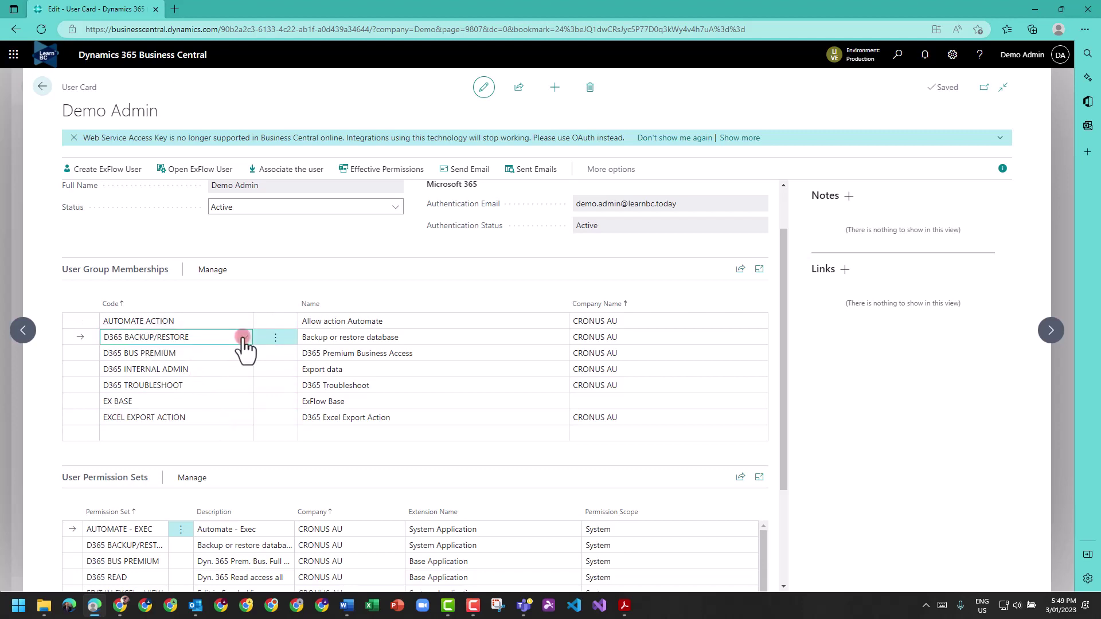
click(243, 337)
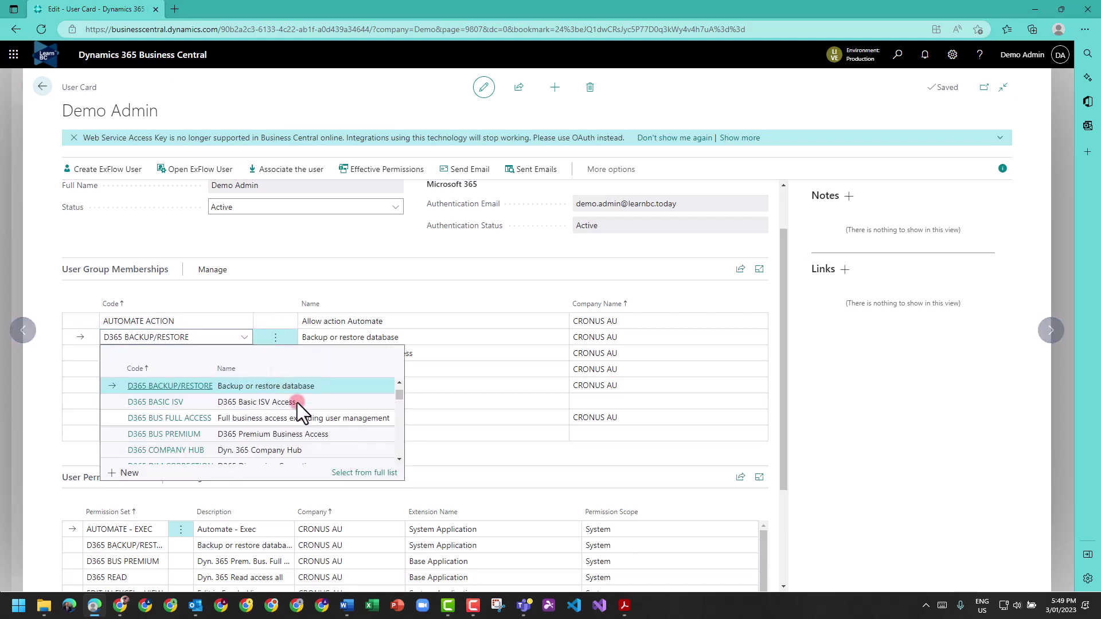
click(355, 473)
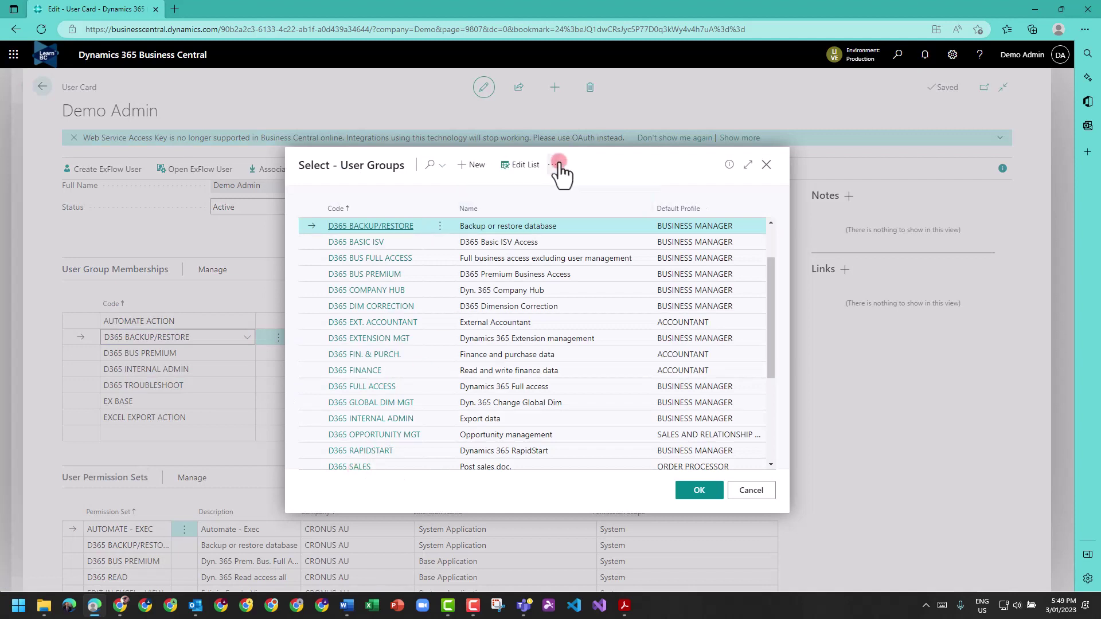
click(556, 165)
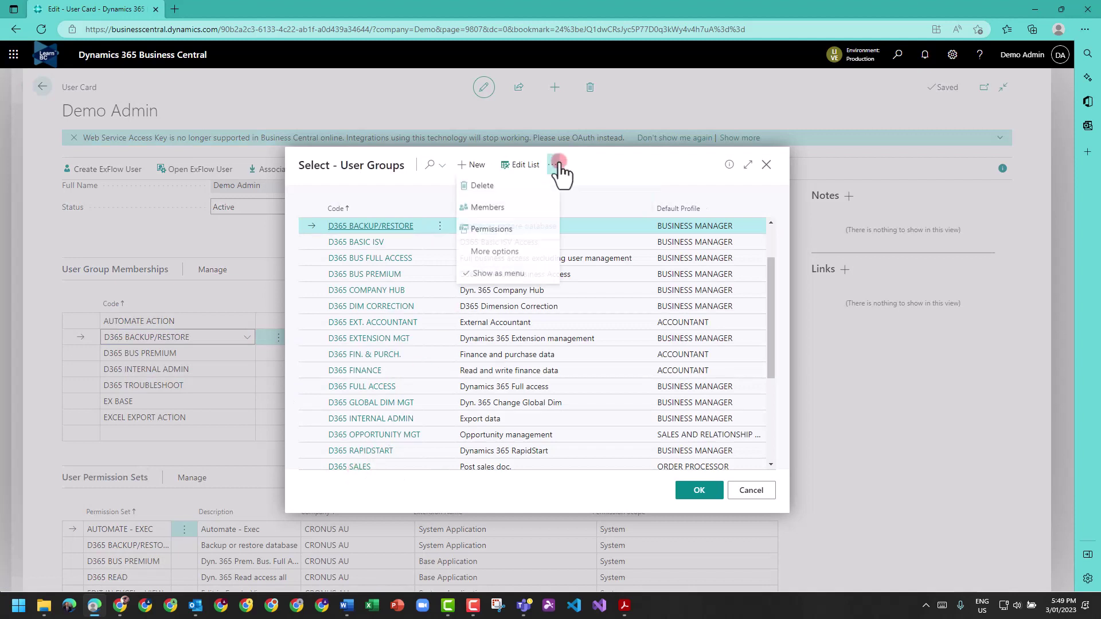
click(491, 230)
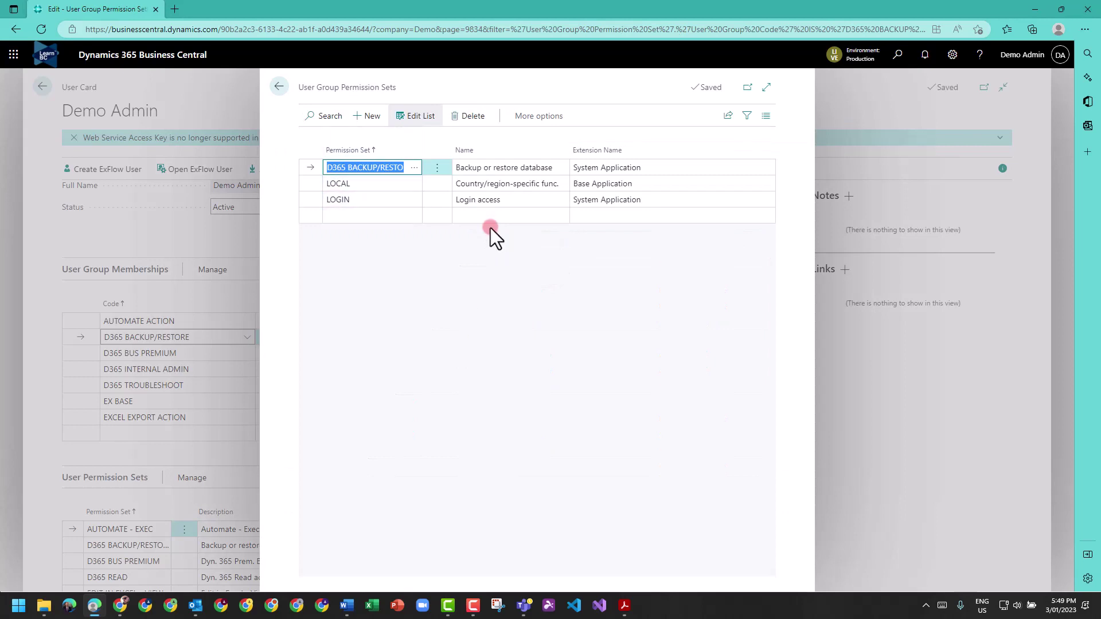
click(523, 115)
click(523, 117)
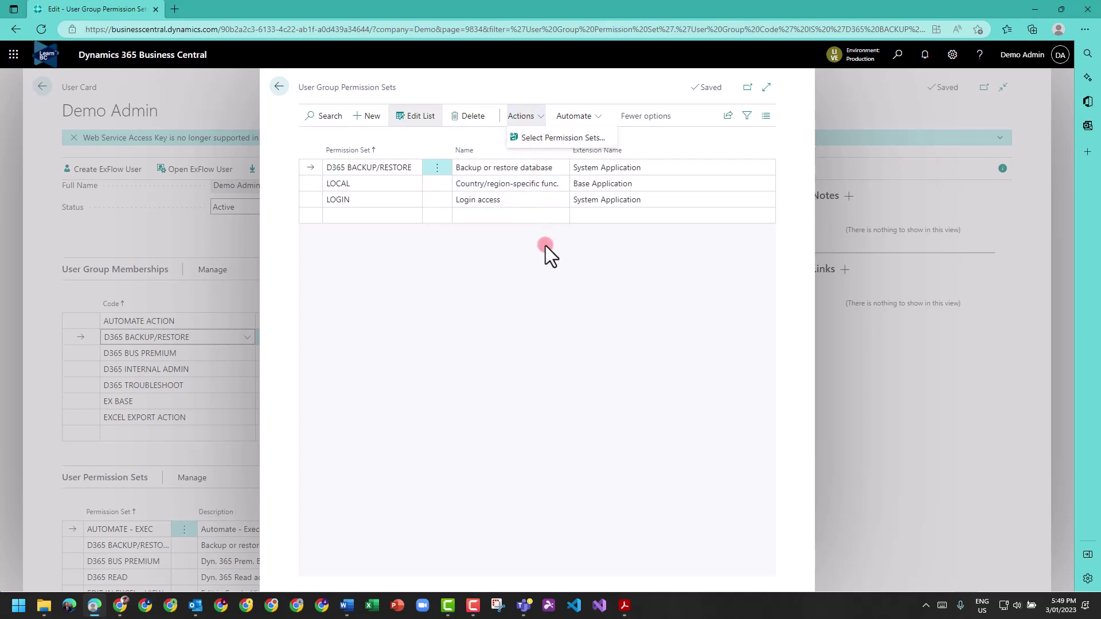
click(536, 227)
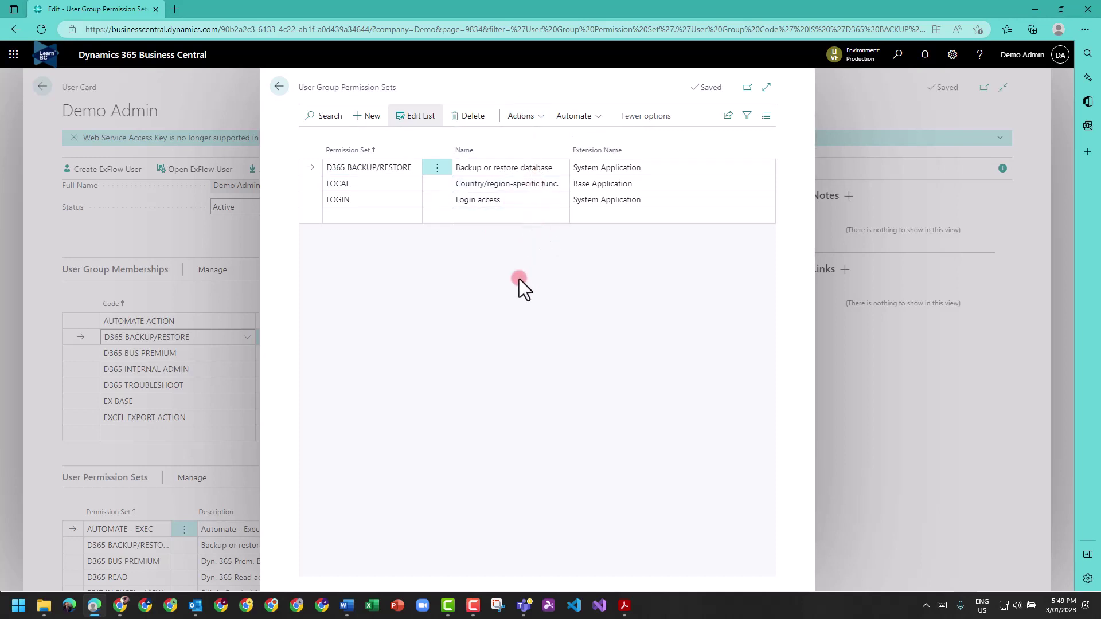
key(Escape)
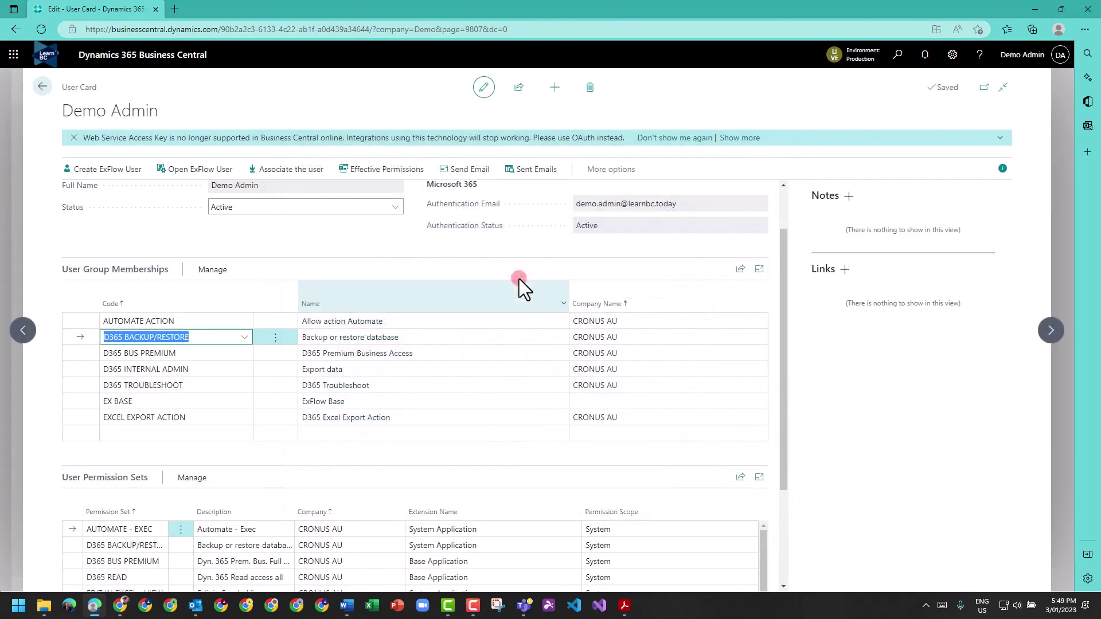
click(431, 253)
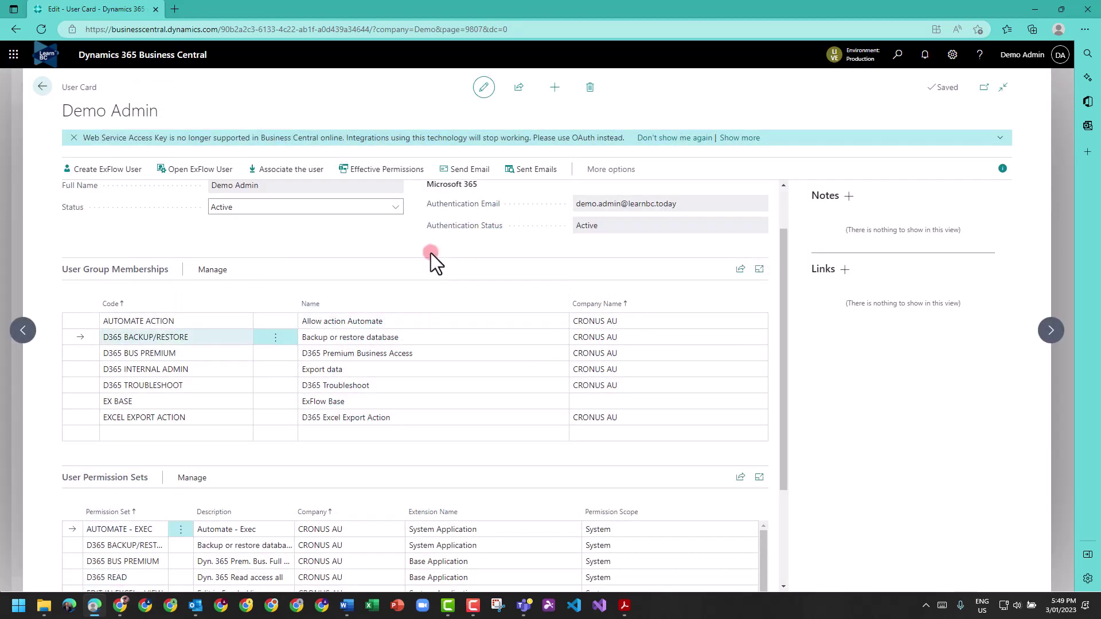
Add a new permission set with code LEARNBC_SALESORDER on the Permission Sets page
click(898, 56)
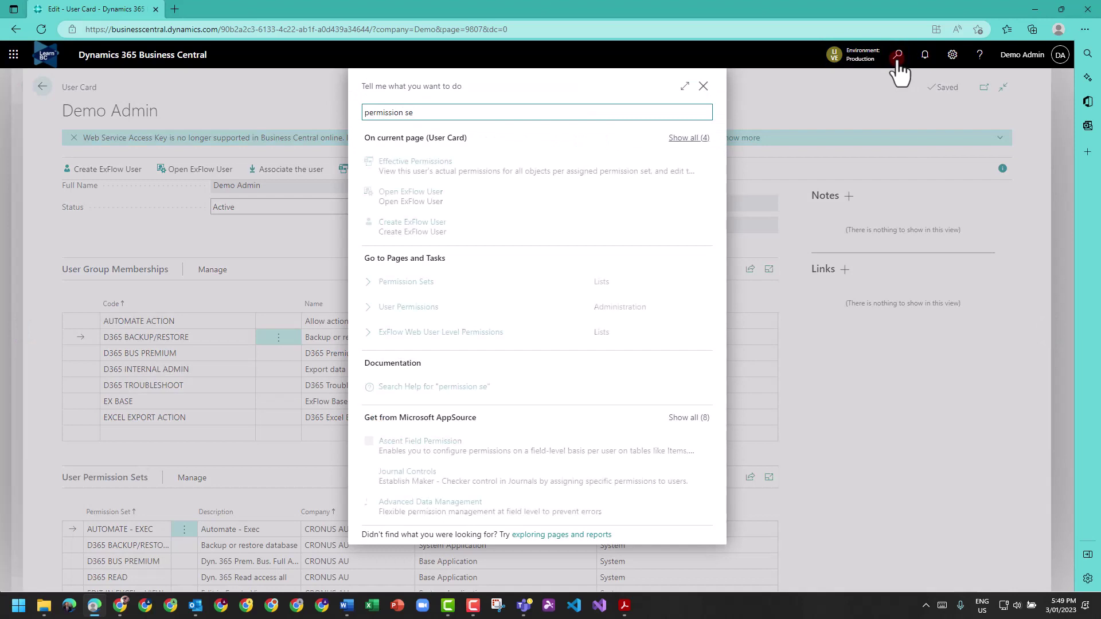
click(411, 280)
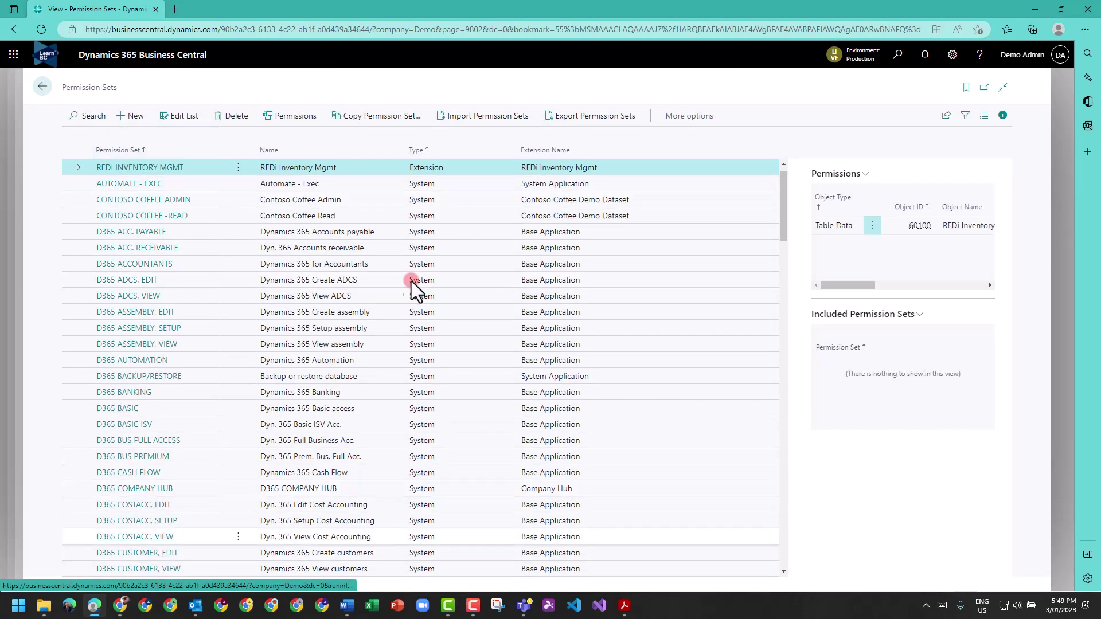
click(136, 115)
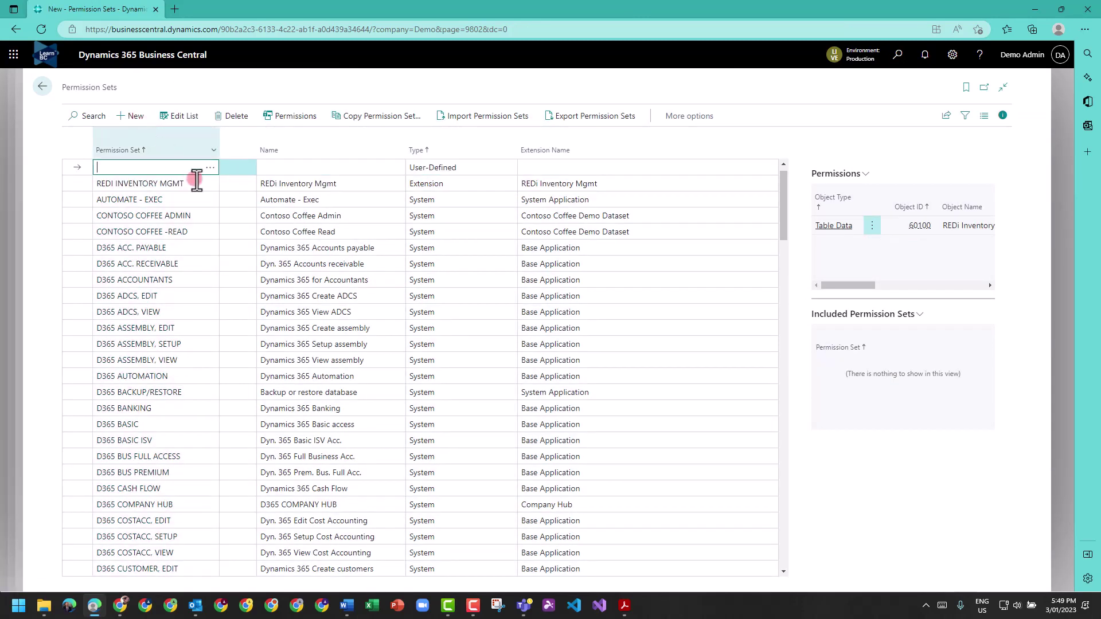
text(Lear)
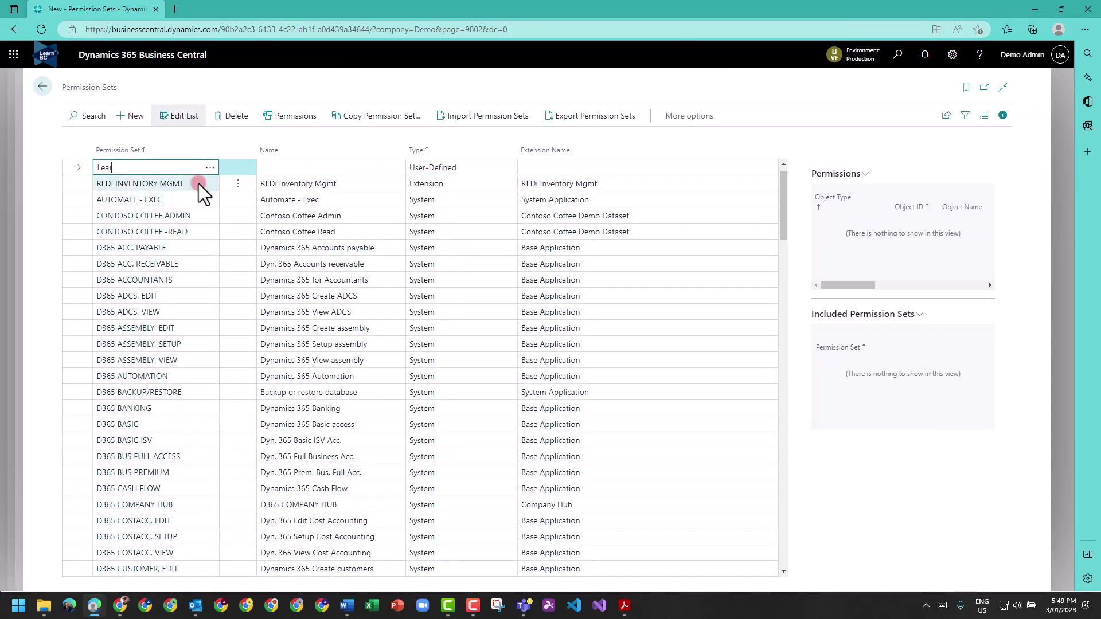
text(nBC_SalesOrder)
key(Tab)
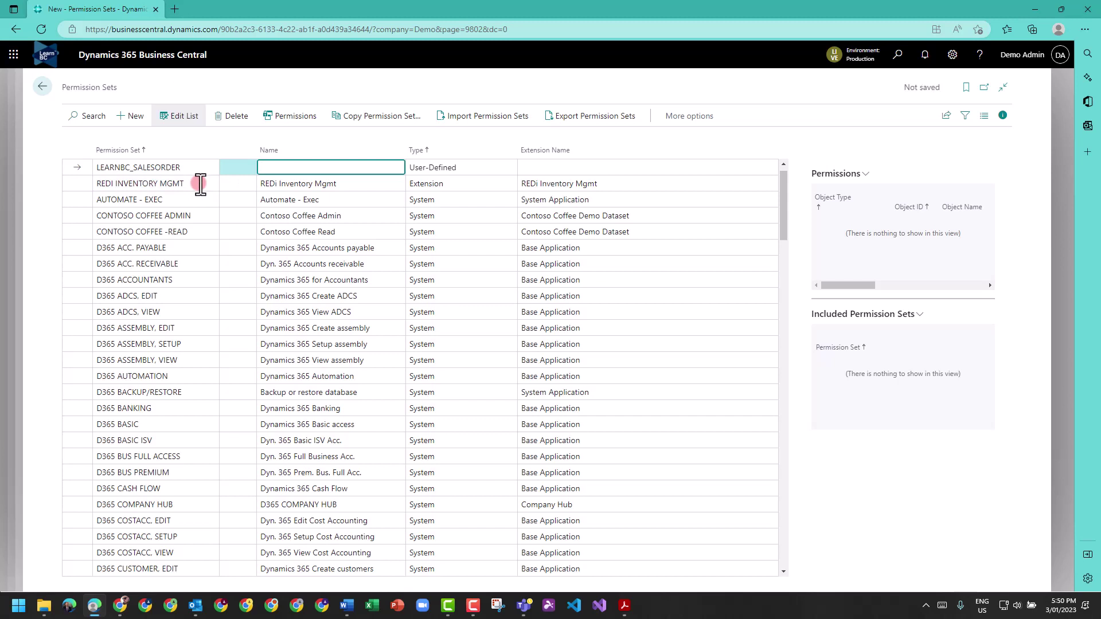
click(203, 167)
click(289, 164)
Name the set LEARNBC_SALESORDER, pop its card into a smaller separate window, and go back
click(287, 118)
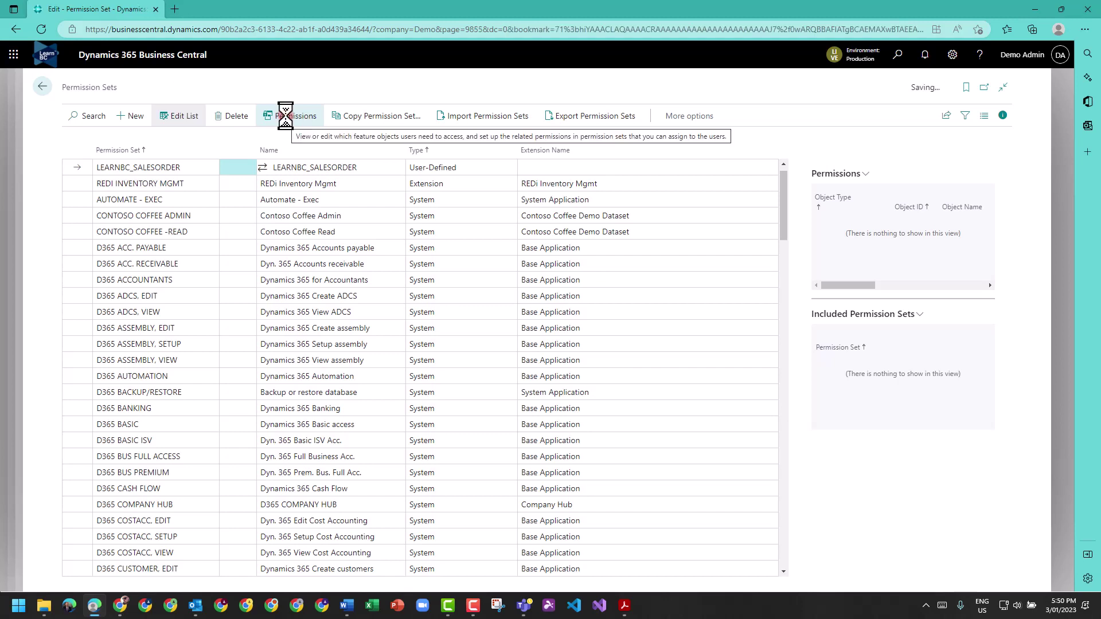
click(984, 87)
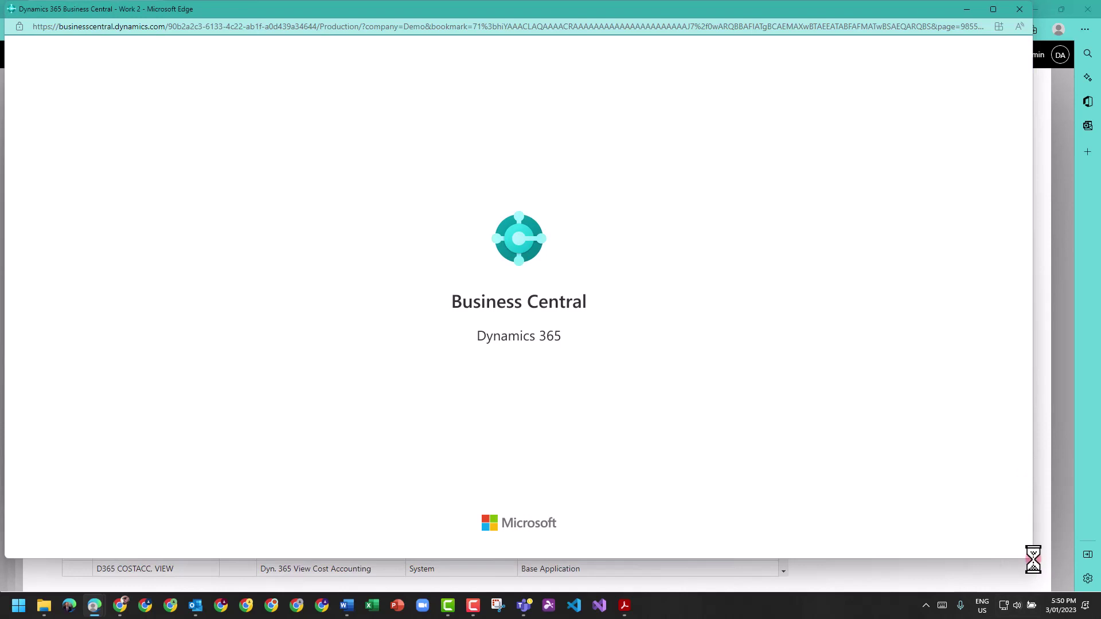
drag(1032, 559, 616, 458)
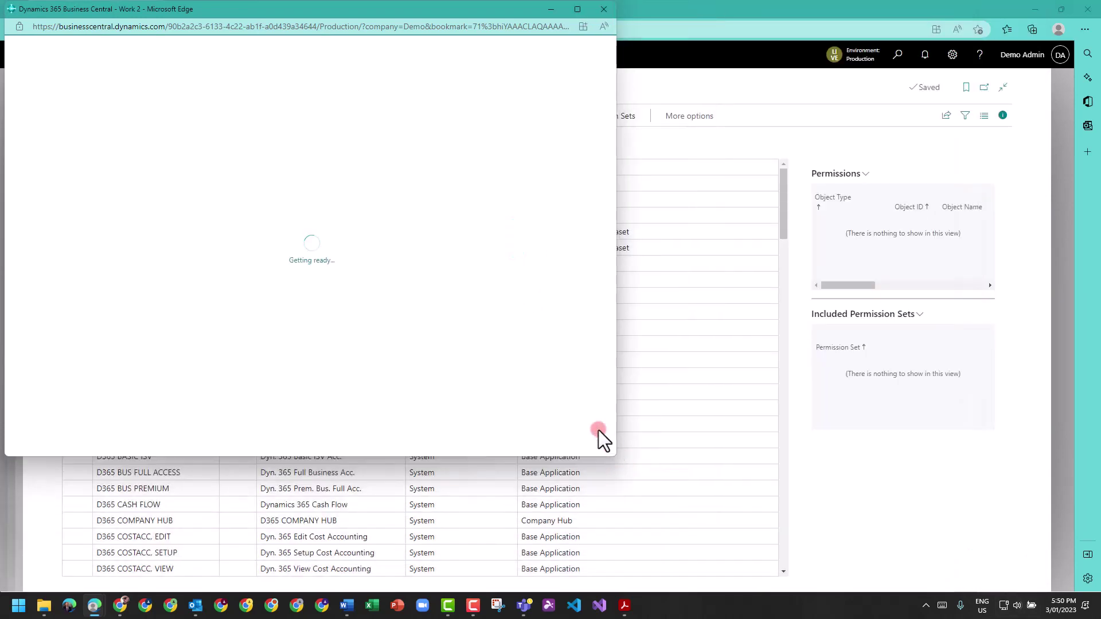
drag(315, 12, 724, 84)
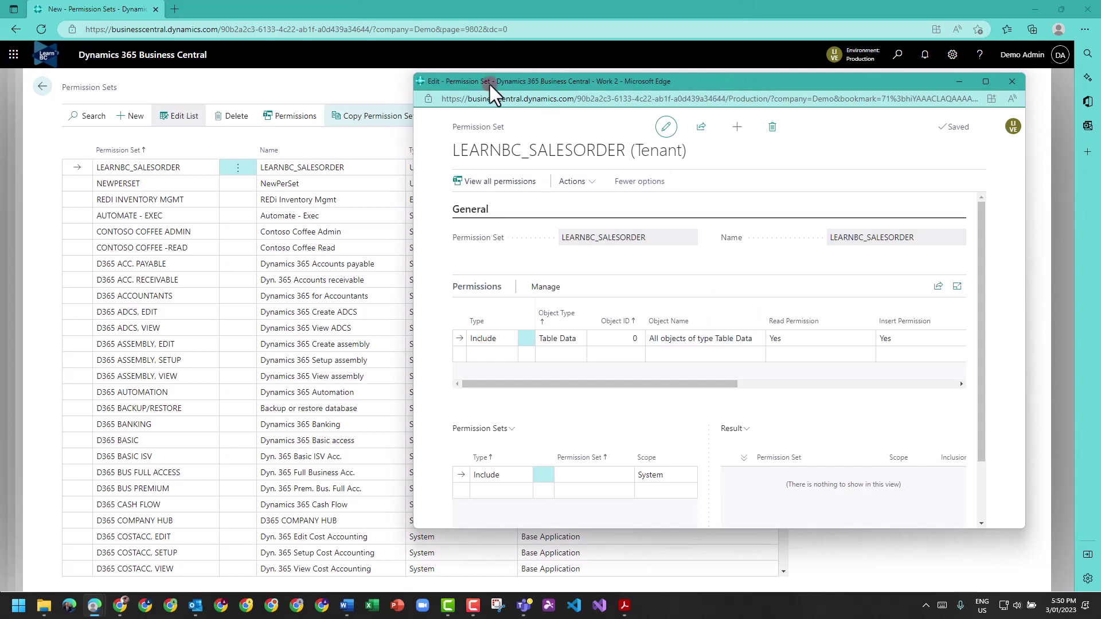
click(42, 86)
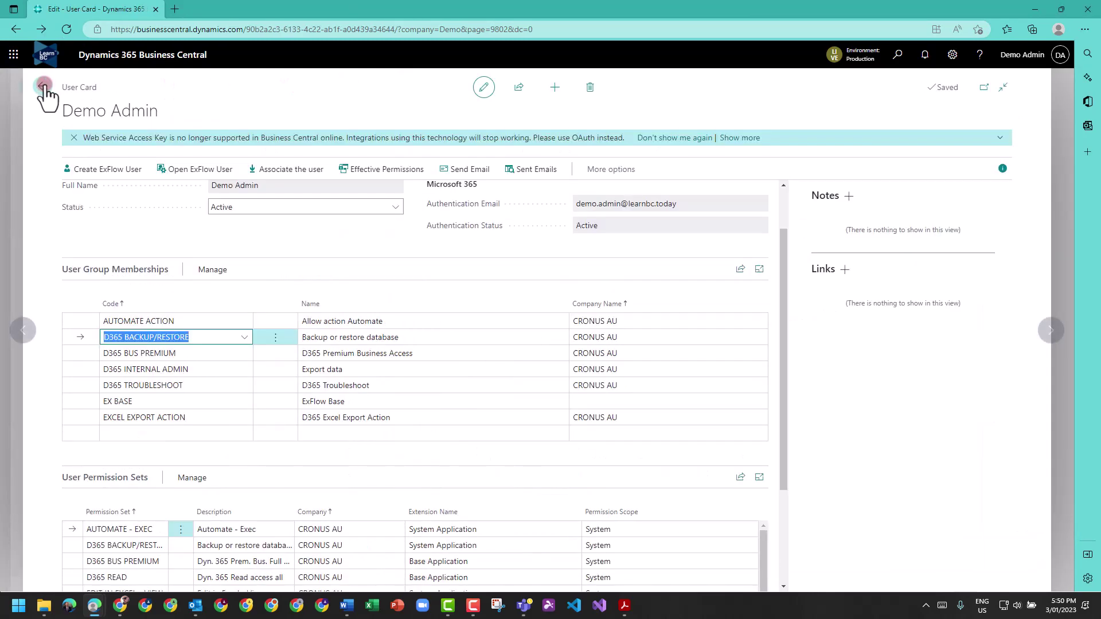
Start permission recording for LEARNBC_SALESORDER, with the main window back on the home page
click(43, 86)
click(44, 86)
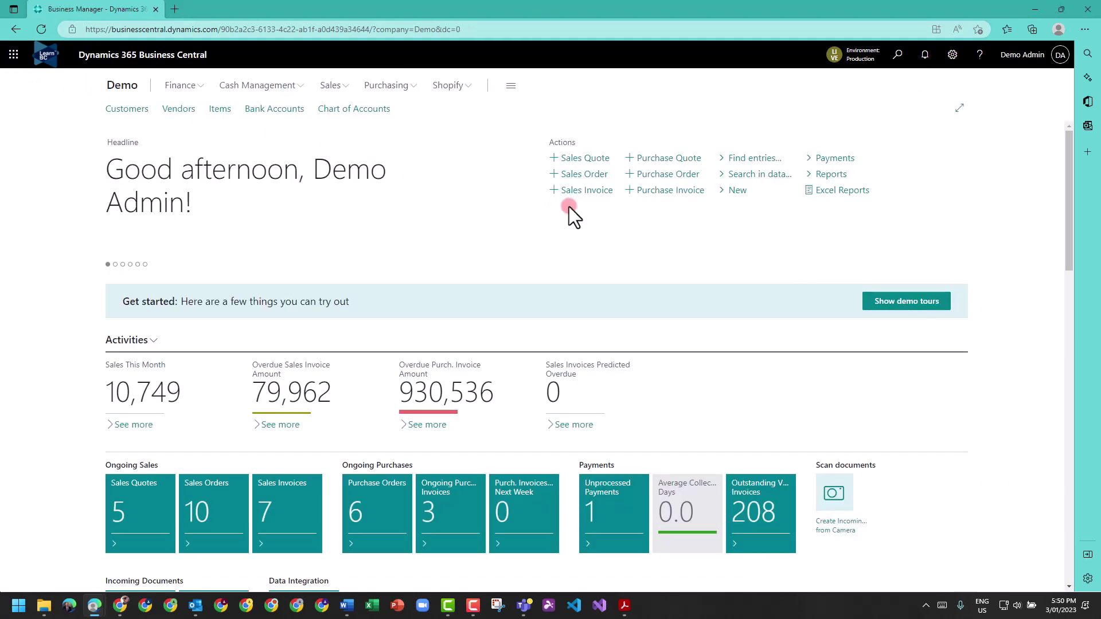
key(alt+Tab)
click(580, 182)
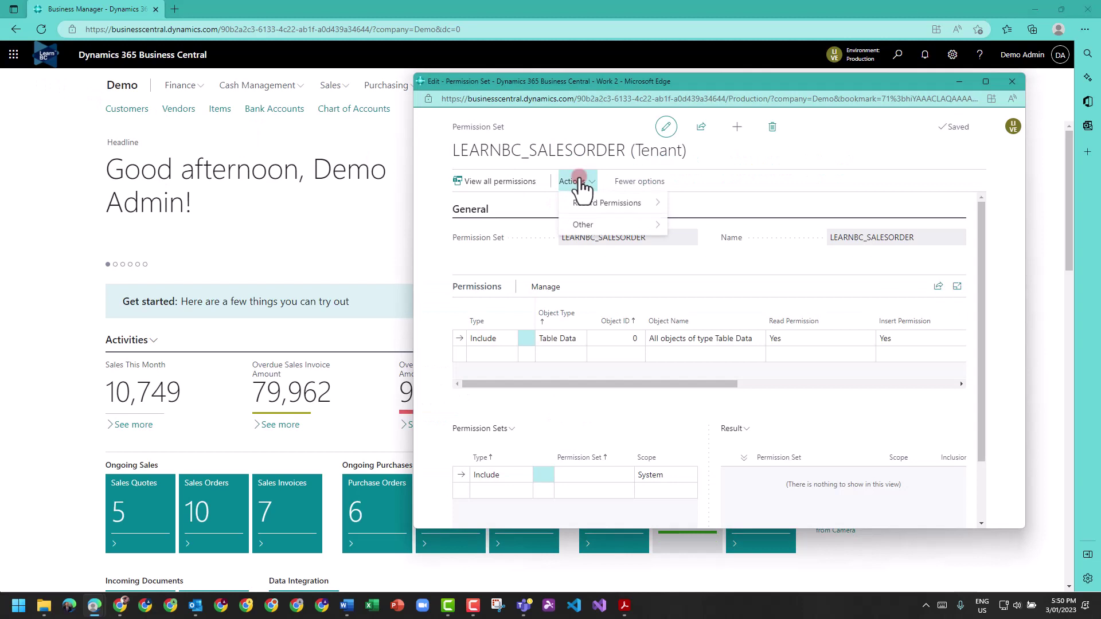
drag(620, 83, 611, 78)
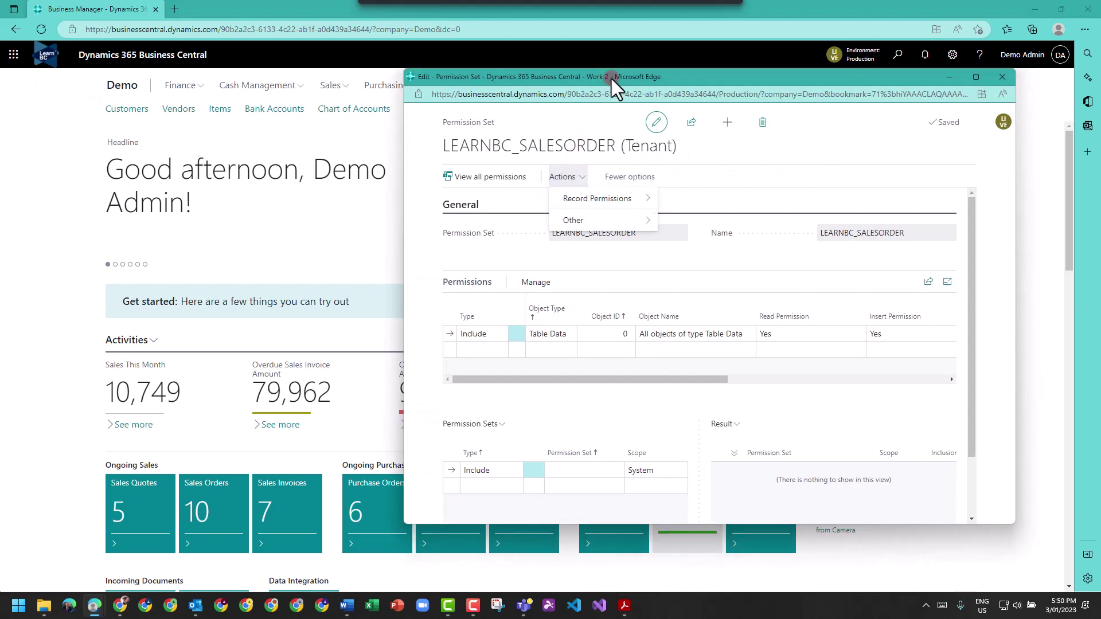
mouse_move(619, 201)
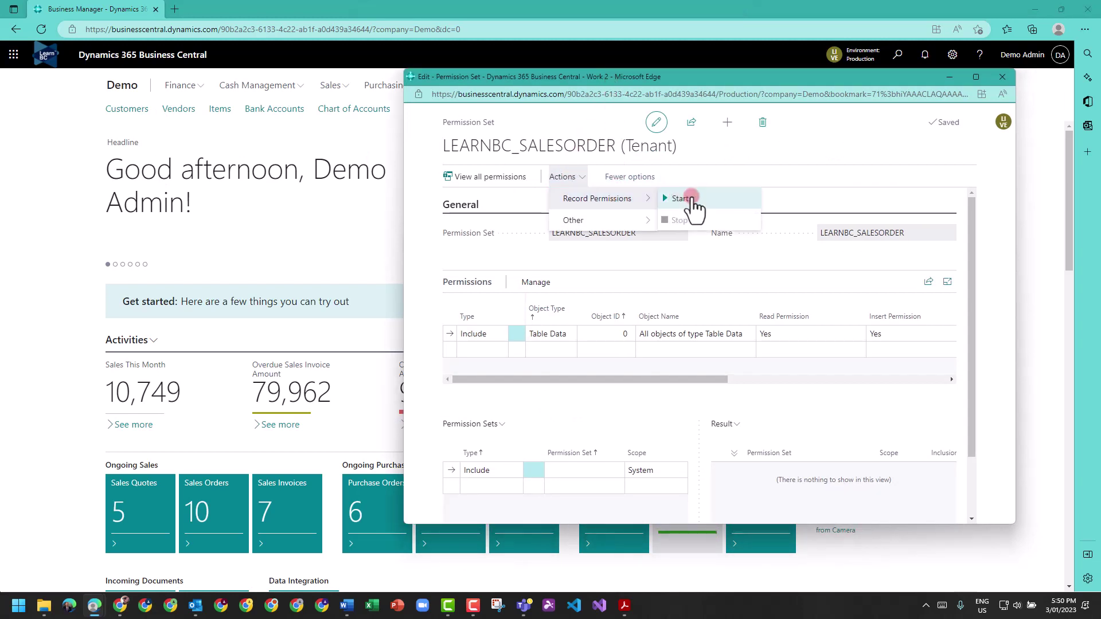
click(691, 198)
click(763, 340)
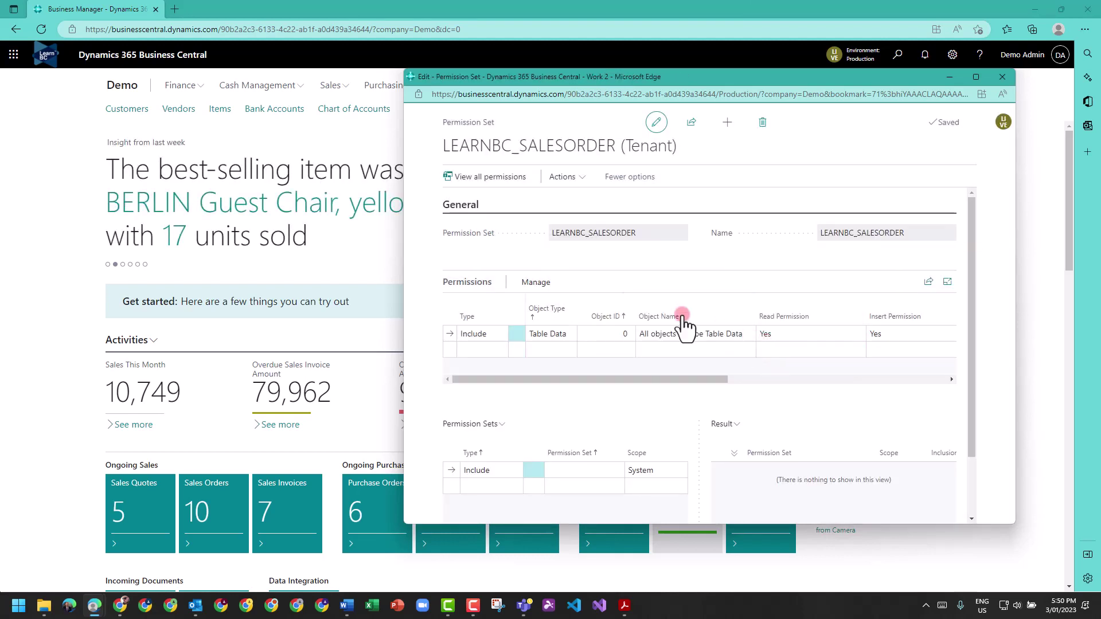
click(259, 97)
click(330, 85)
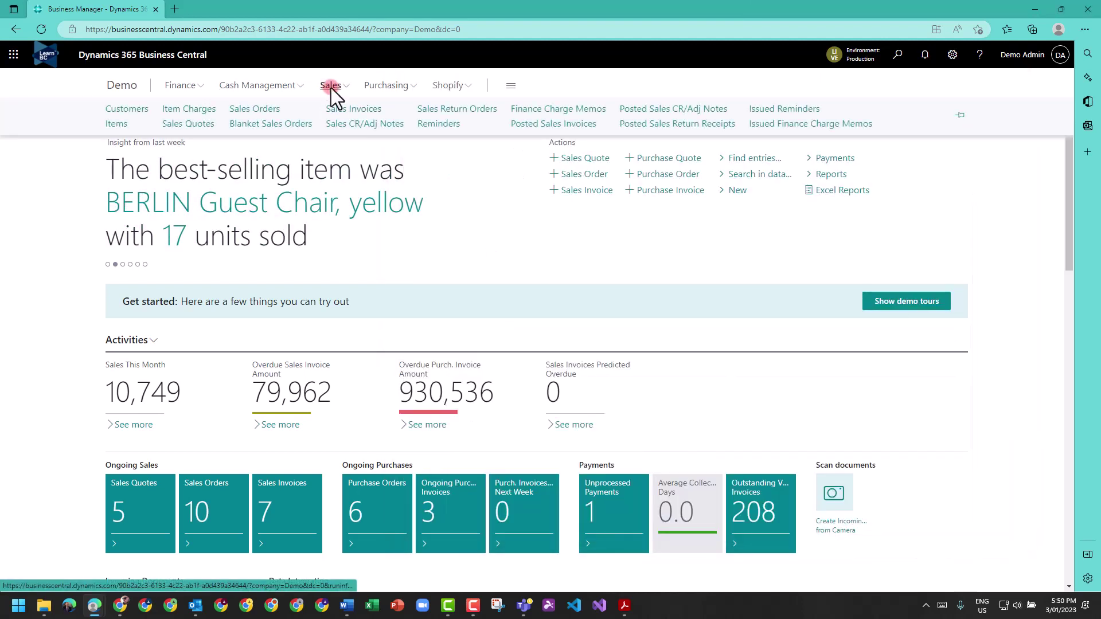
Create sales order 101013 for customer Relecloud with an item 1908-S line
click(257, 109)
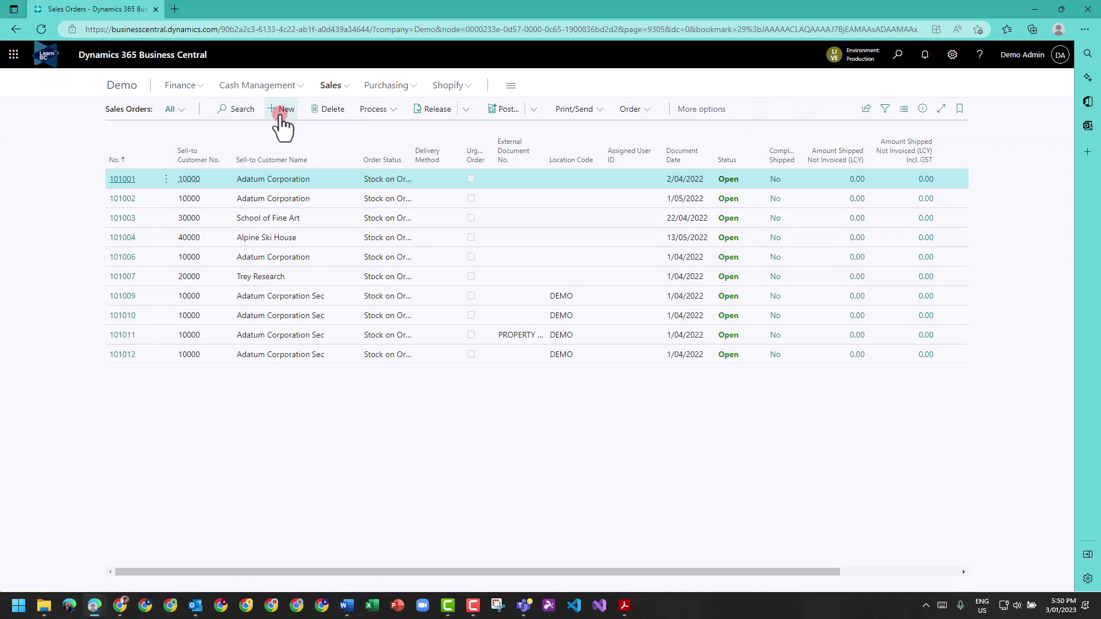
click(281, 115)
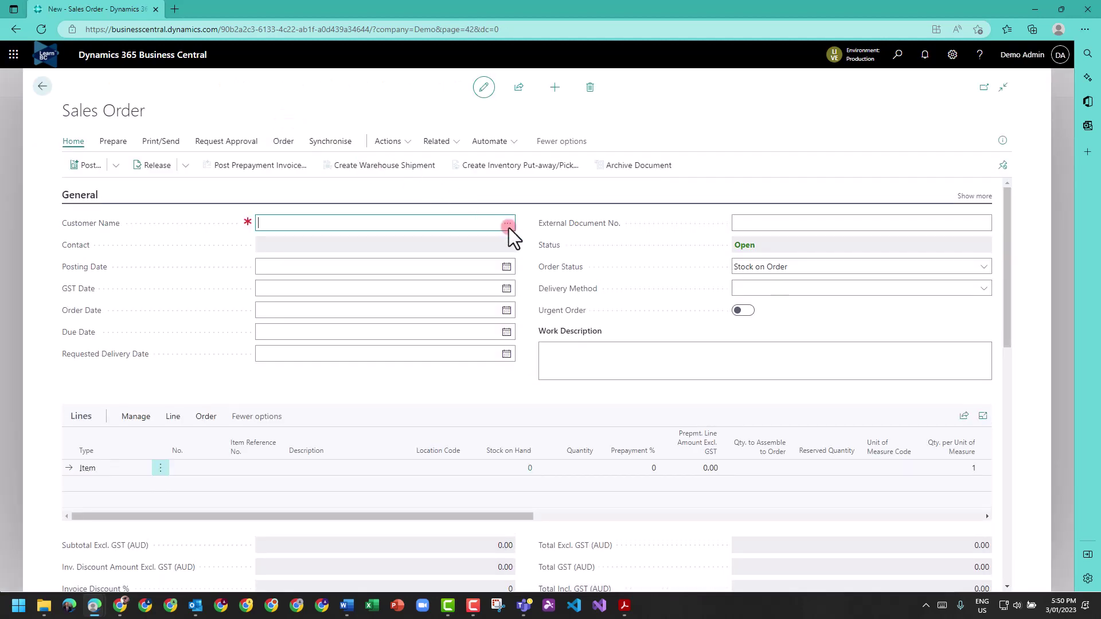
click(507, 226)
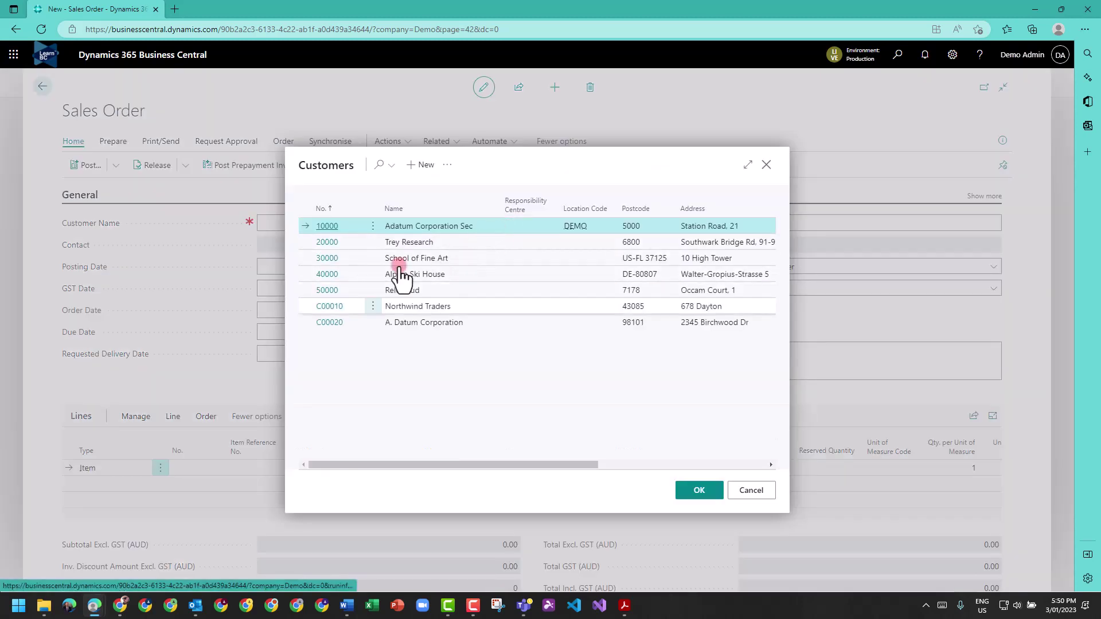
click(336, 289)
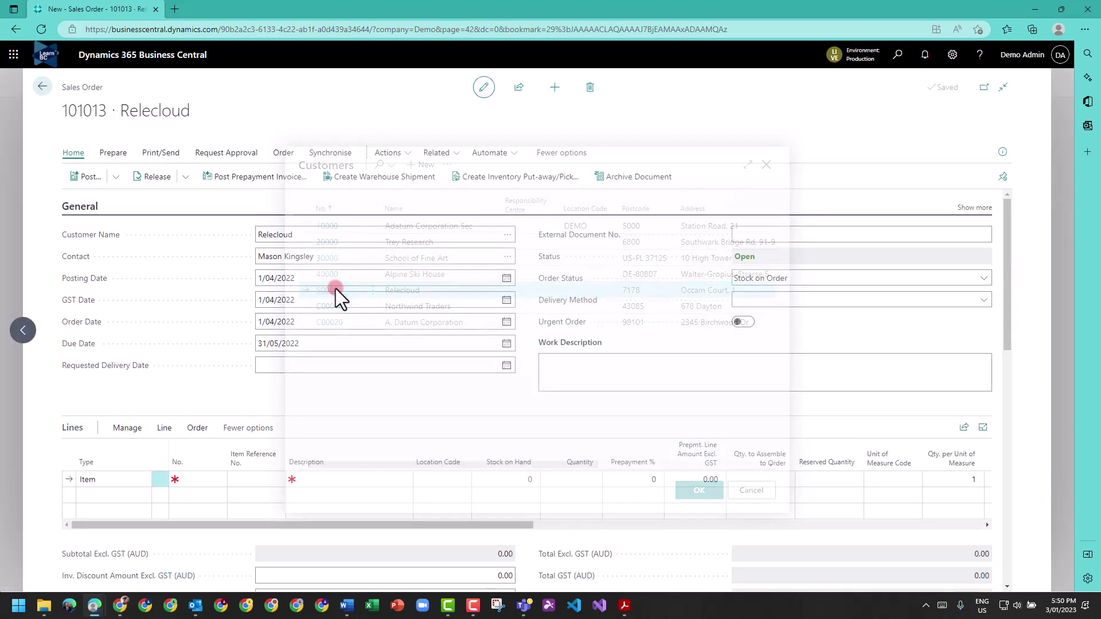
click(209, 494)
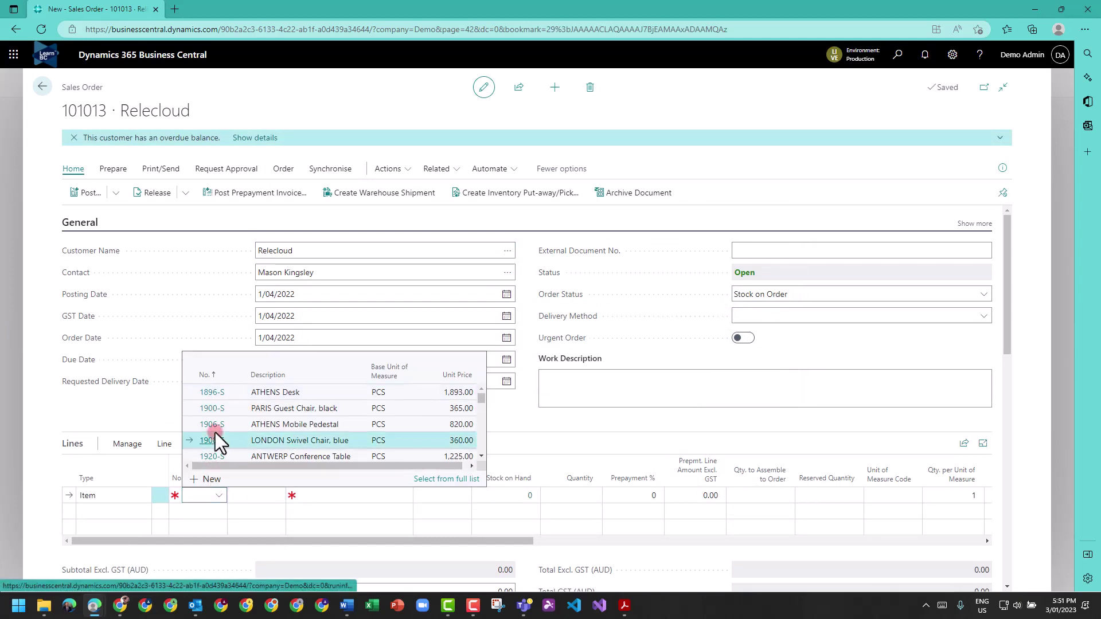
click(215, 434)
click(42, 88)
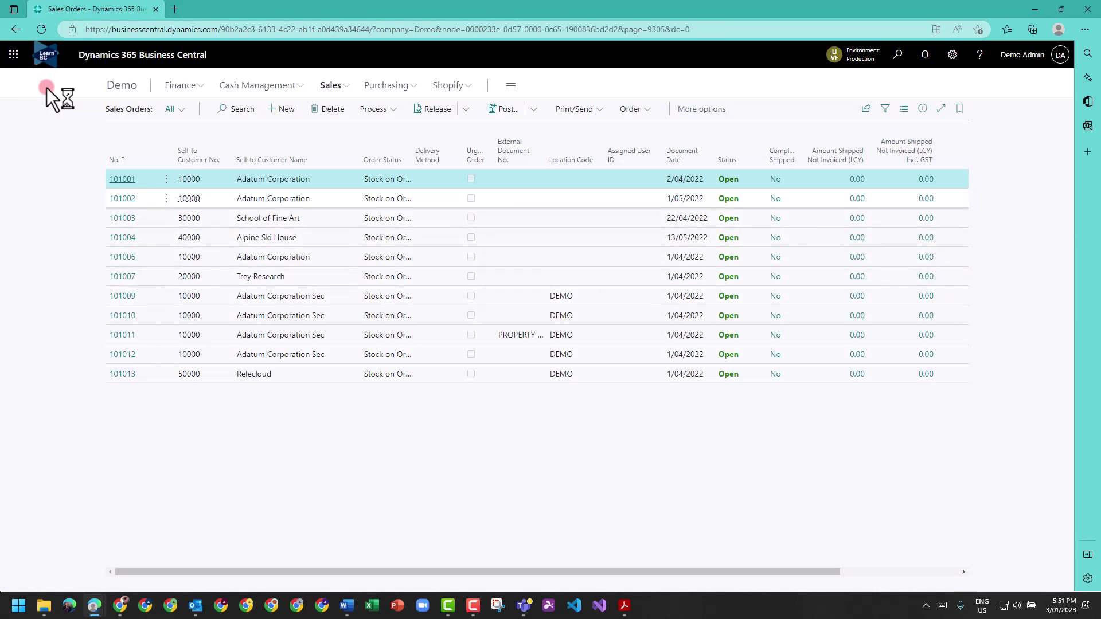
click(124, 88)
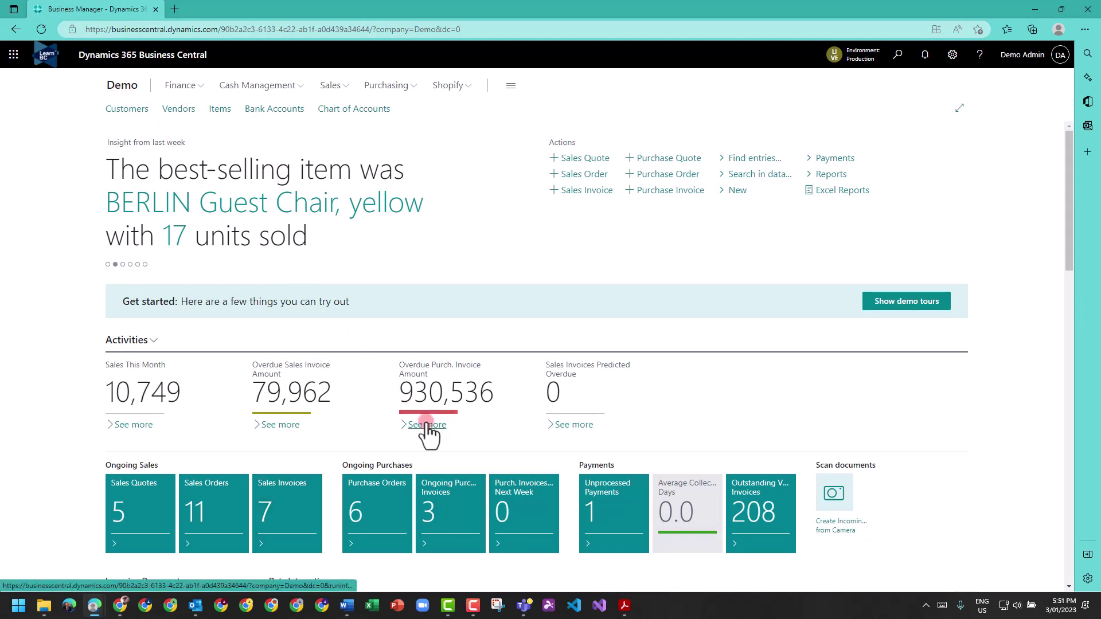
Stop the permission recording in the LEARNBC_SALESORDER window
click(427, 424)
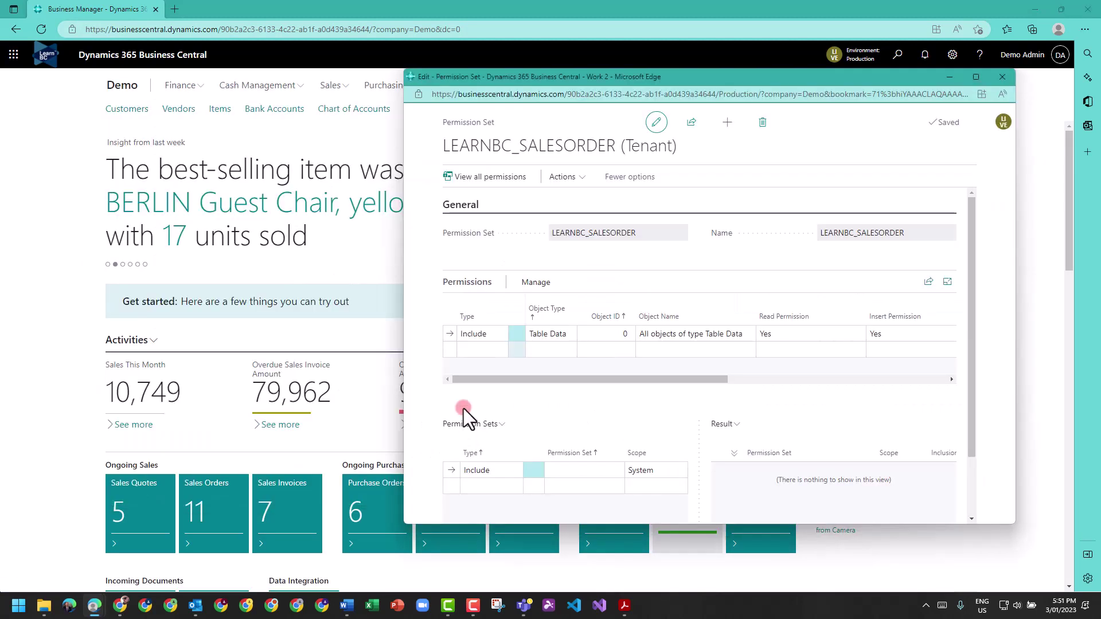
click(561, 176)
click(599, 200)
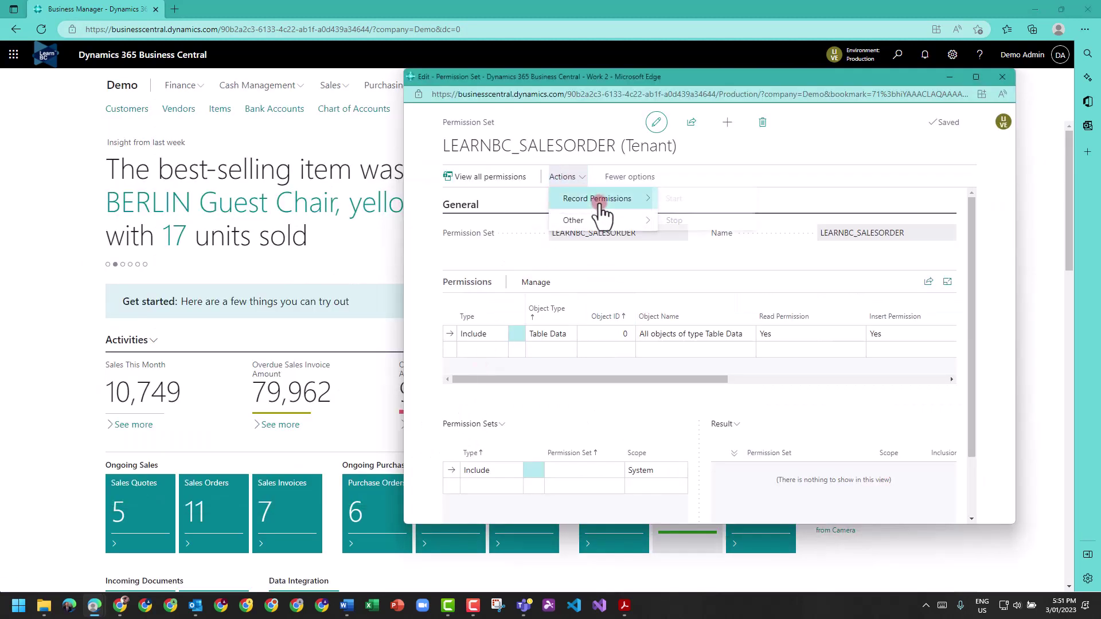
click(674, 221)
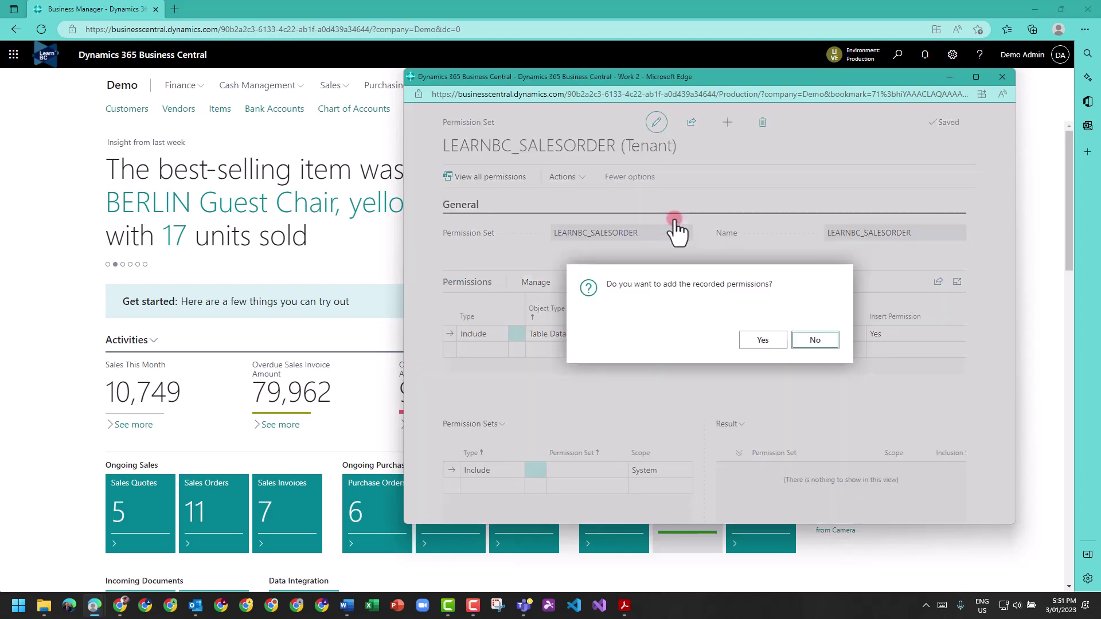
Accept the recorded permissions into LEARNBC_SALESORDER and review them, including Sales Header and Sales Line inserts
click(768, 337)
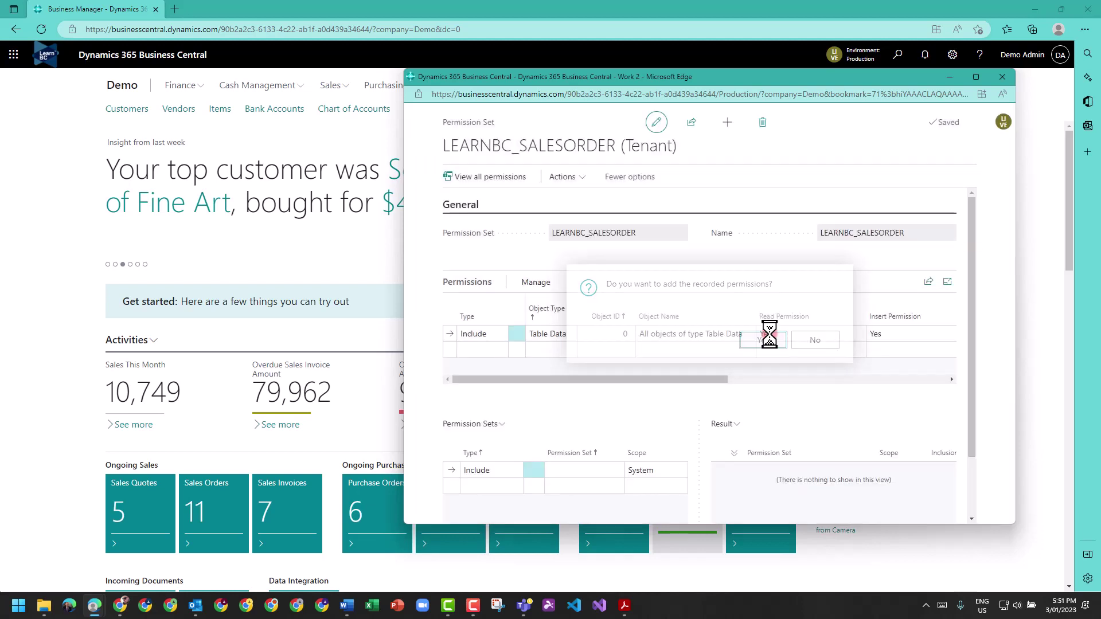
double_click(719, 77)
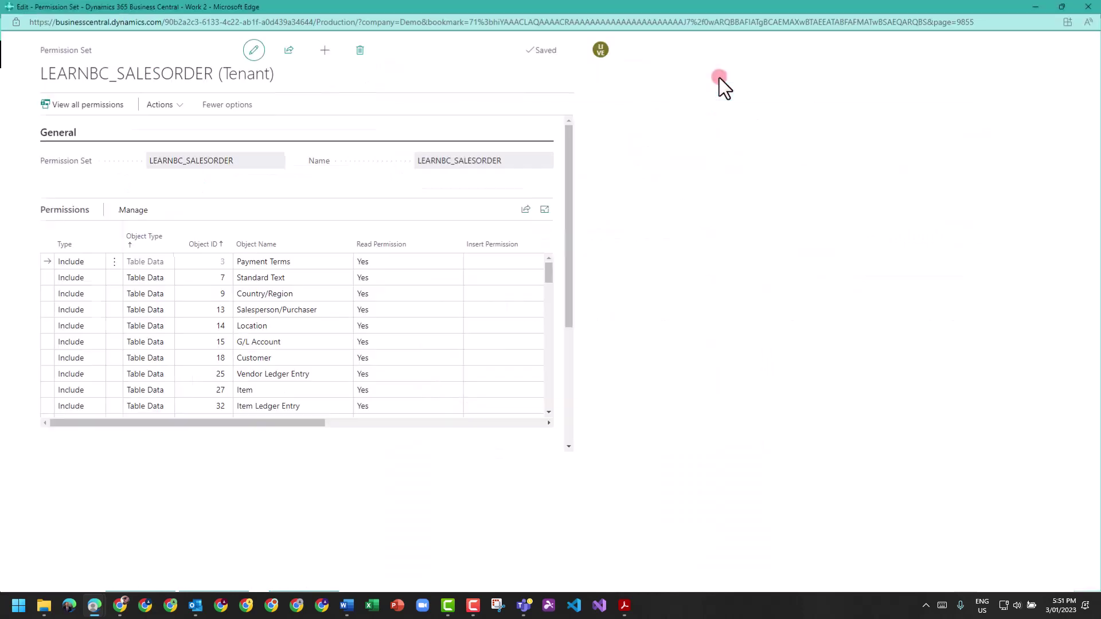
drag(41, 73, 216, 70)
click(415, 344)
scroll(414, 337, down, 1)
scroll(414, 337, down, 12)
scroll(414, 337, down, 15)
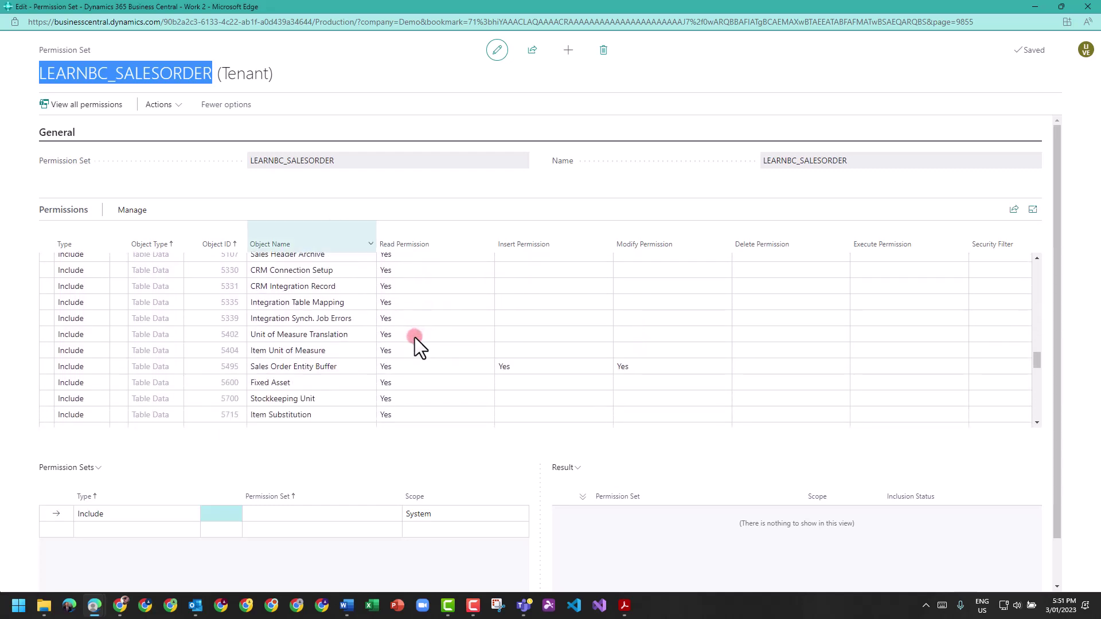
click(297, 60)
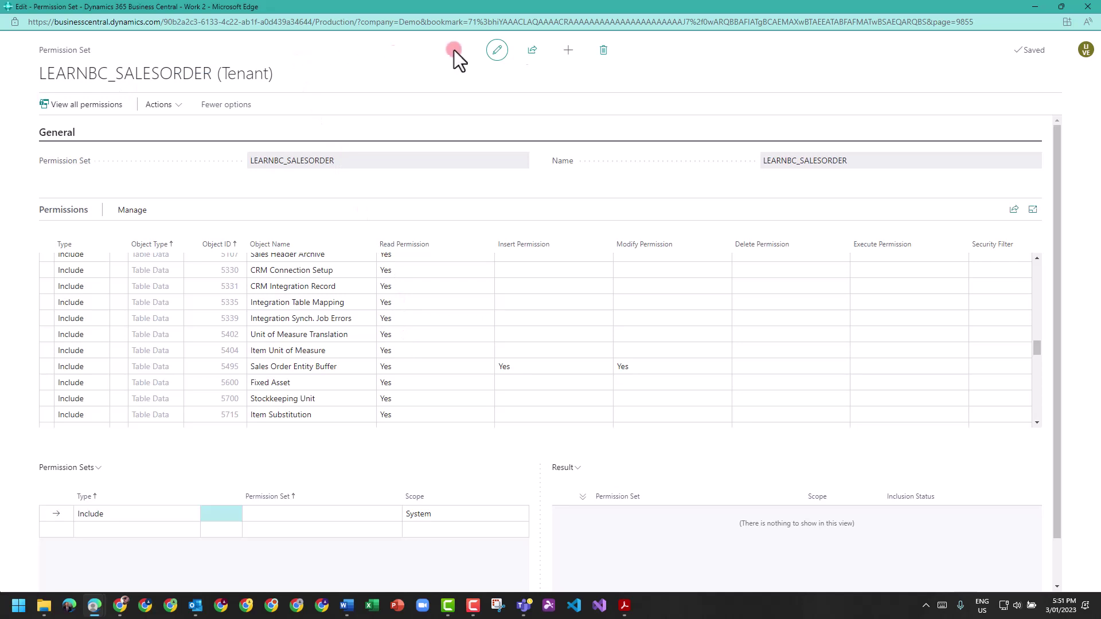
Close the permission set window and create user group LEARNBC_SALESTEAM
click(1088, 7)
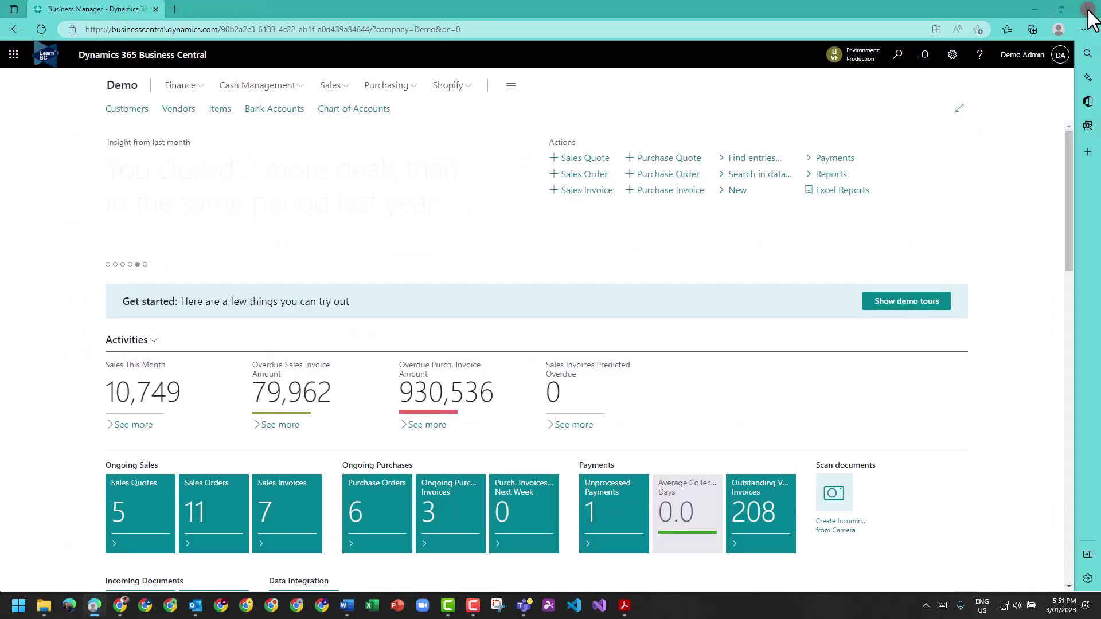
click(899, 55)
text(user gr)
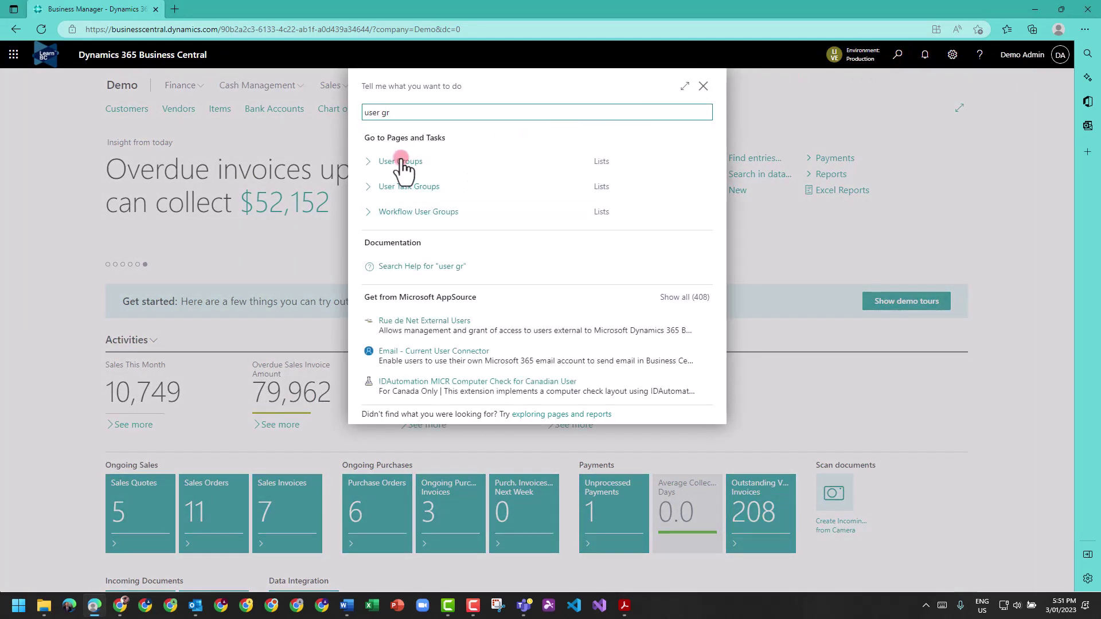
click(401, 160)
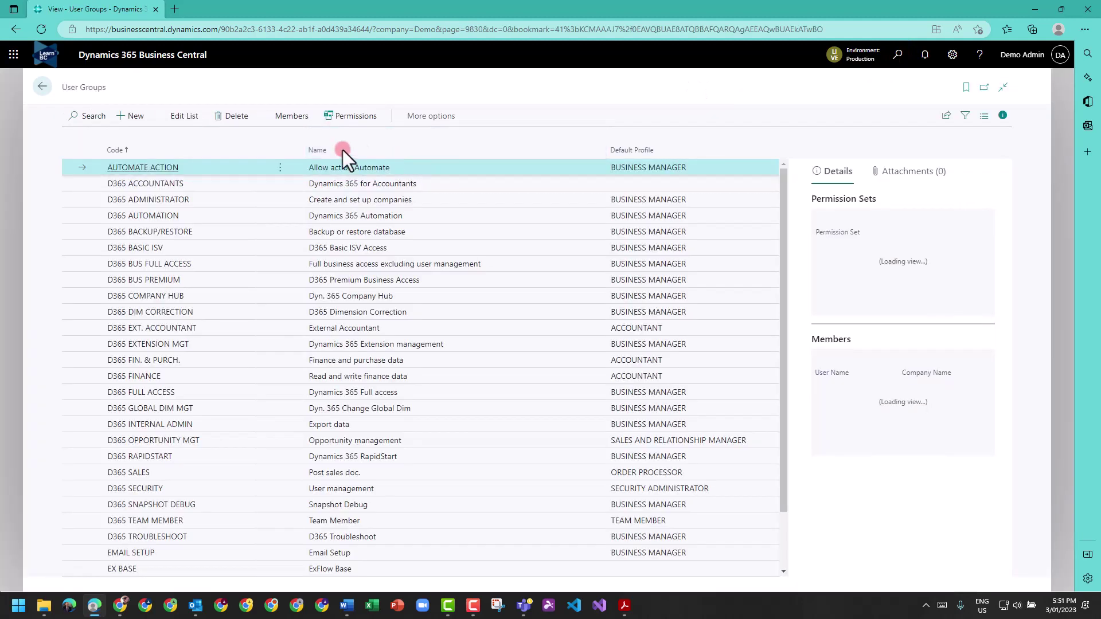
click(135, 117)
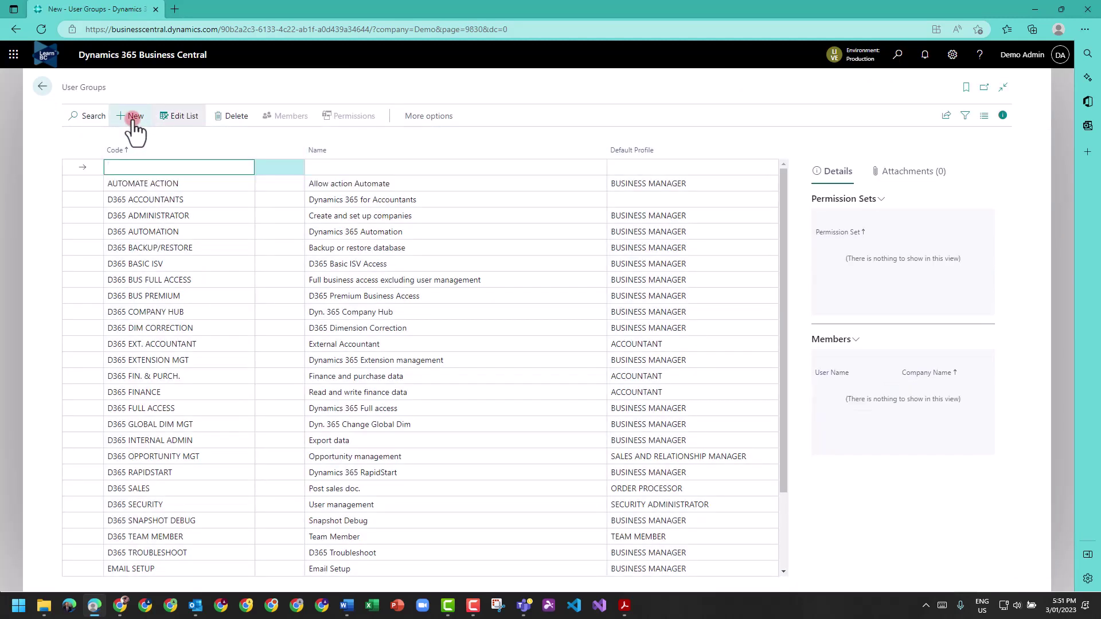
click(183, 166)
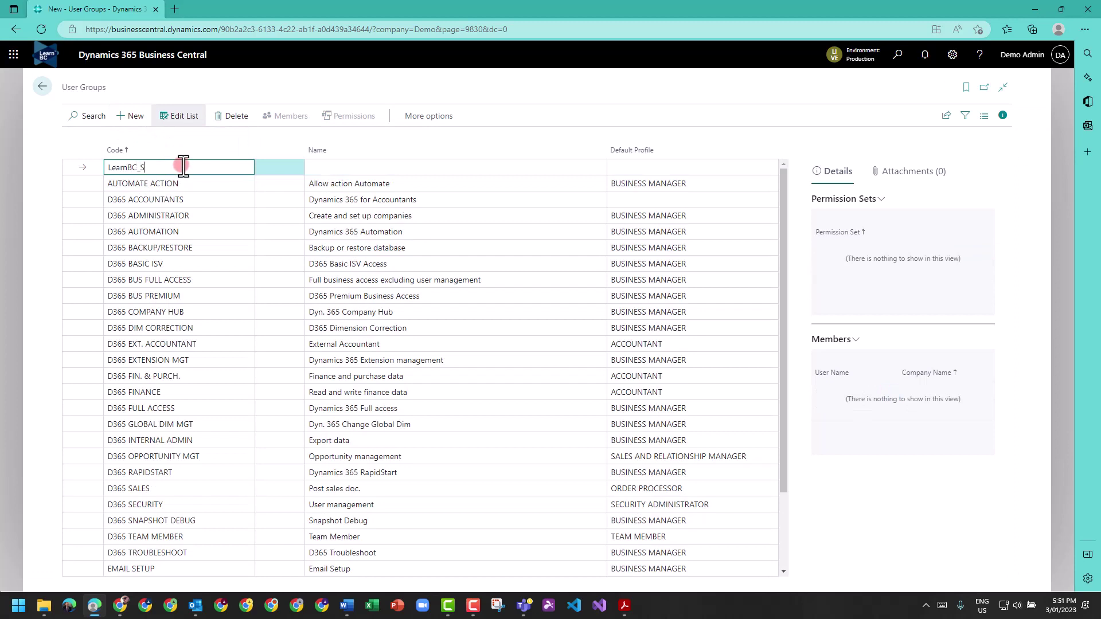
double_click(183, 166)
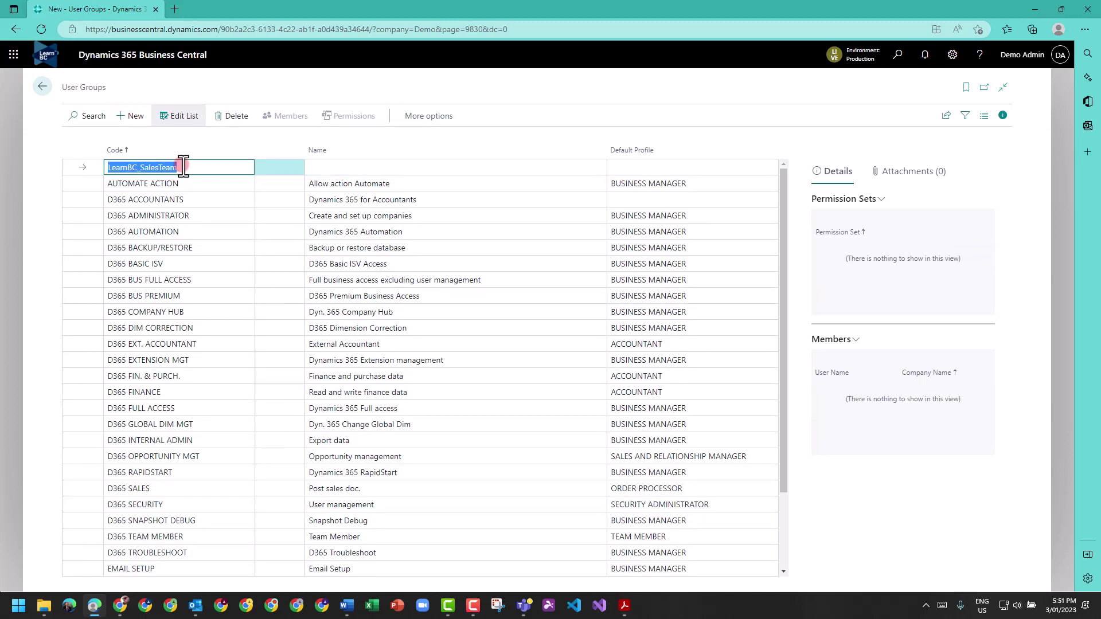
key(Tab)
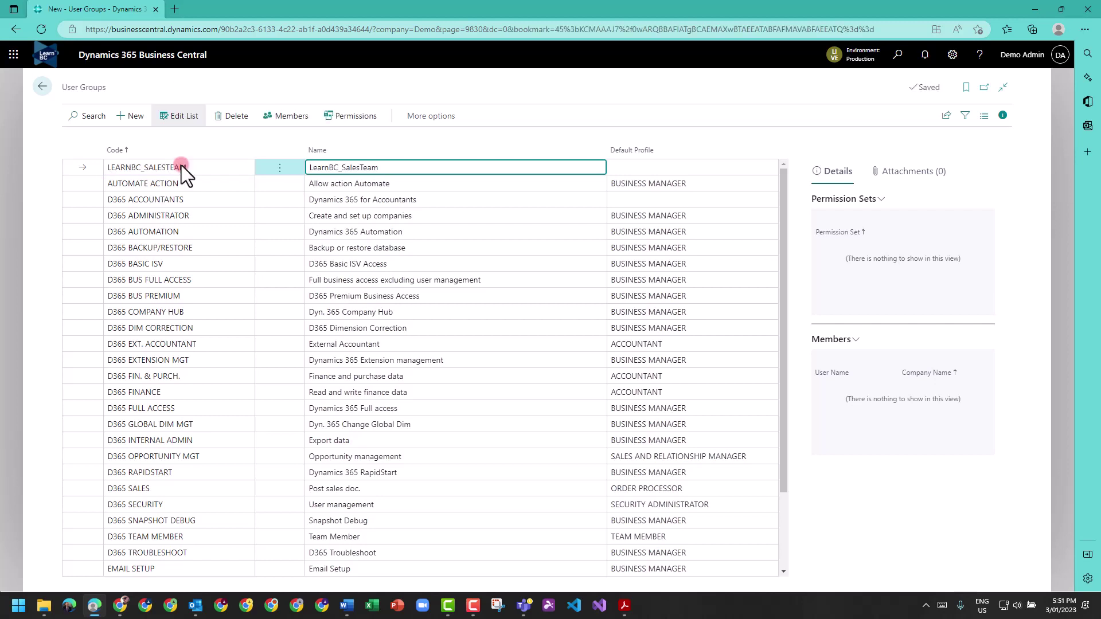
Open the group's permission sets and search the Permission Set lookup
click(341, 116)
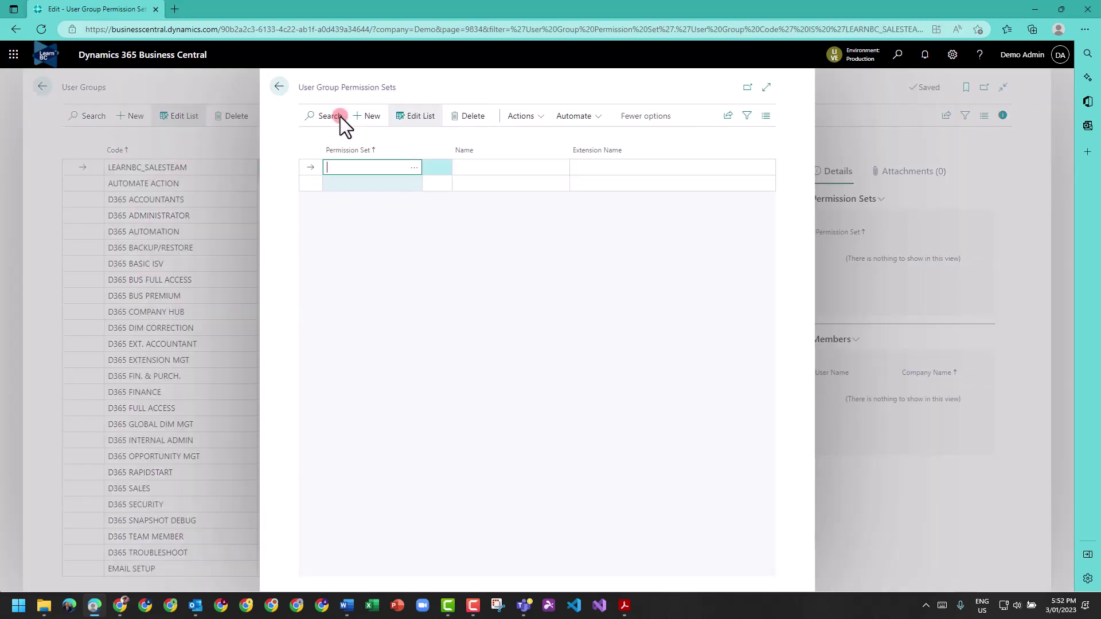
click(414, 166)
click(405, 165)
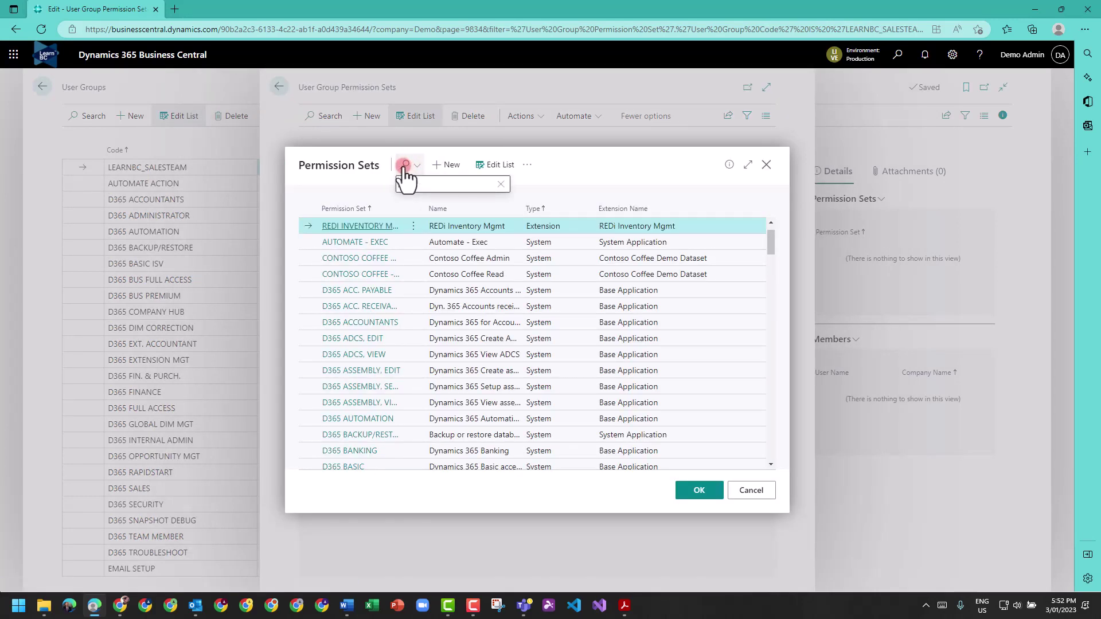
Assign LEARNBC_SALESORDER and REDI INVENTORY MGMT to the group
text(learn)
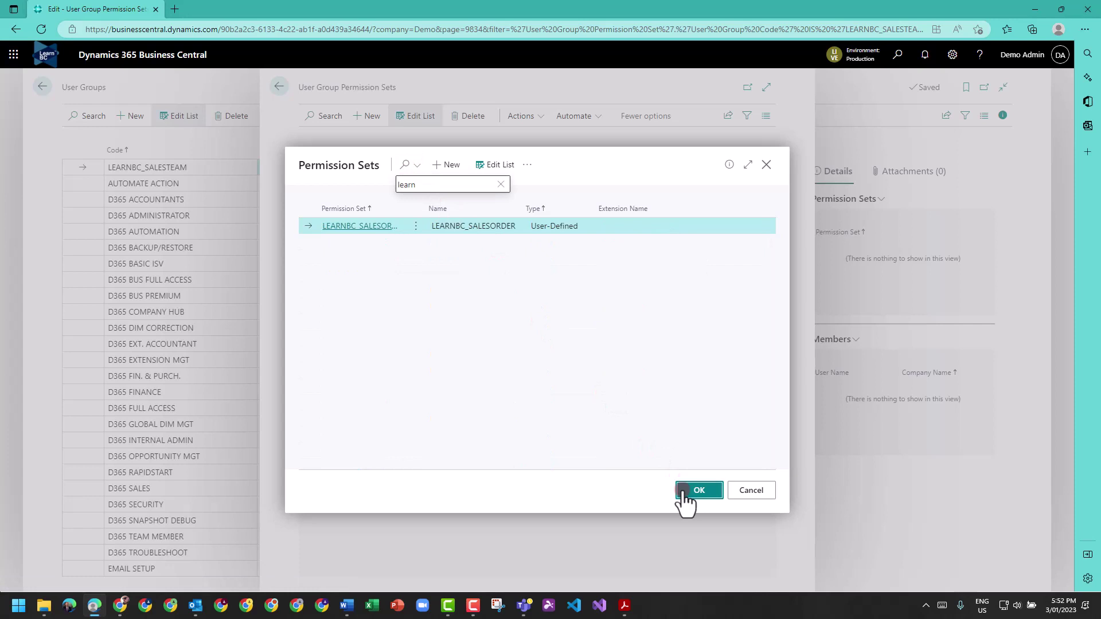
click(391, 184)
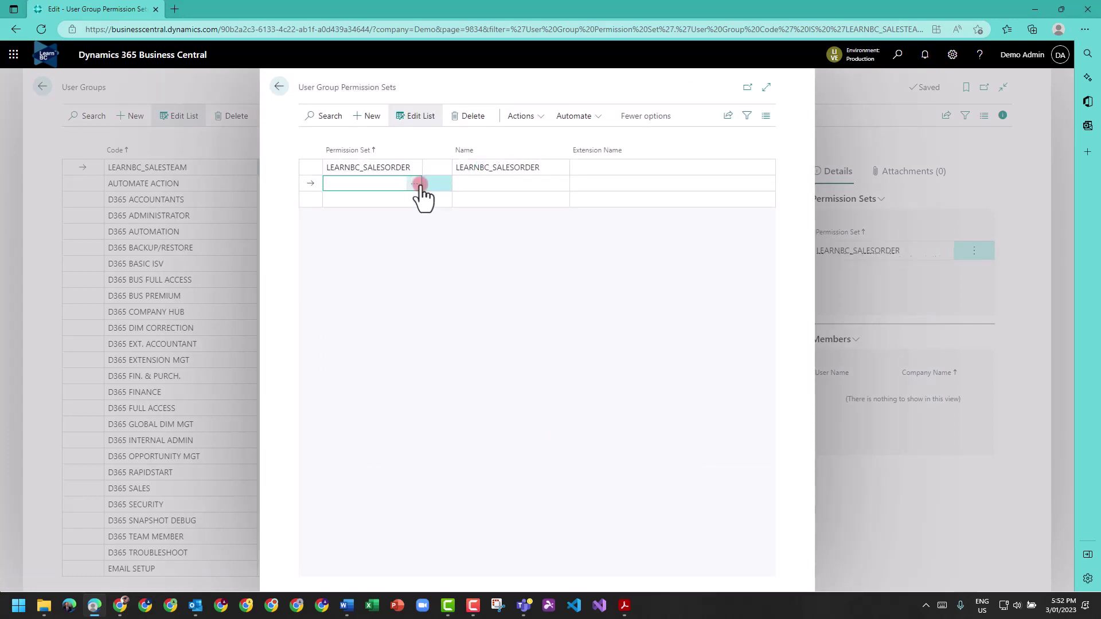
click(419, 183)
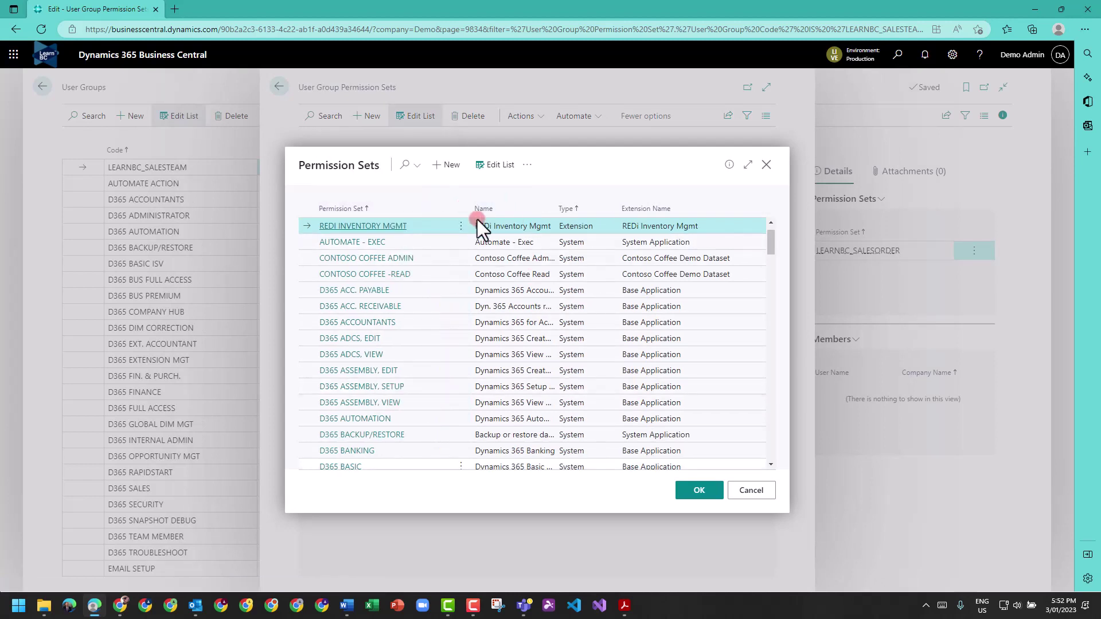
click(690, 490)
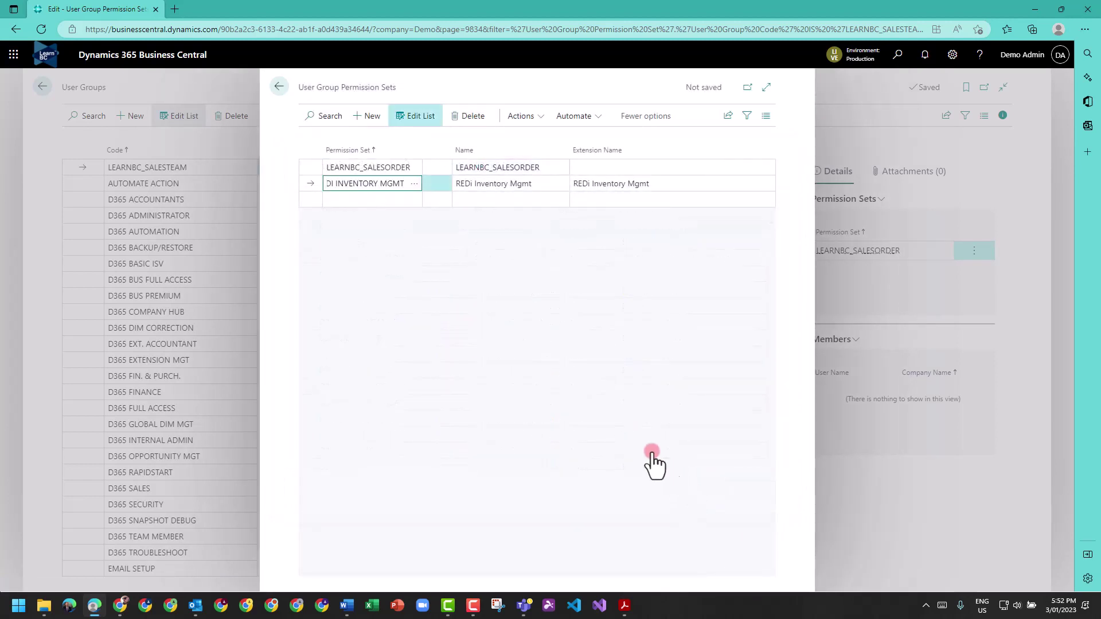
Add D365 ITEM, VIEW as another permission set and return to the user groups list
click(406, 204)
click(410, 200)
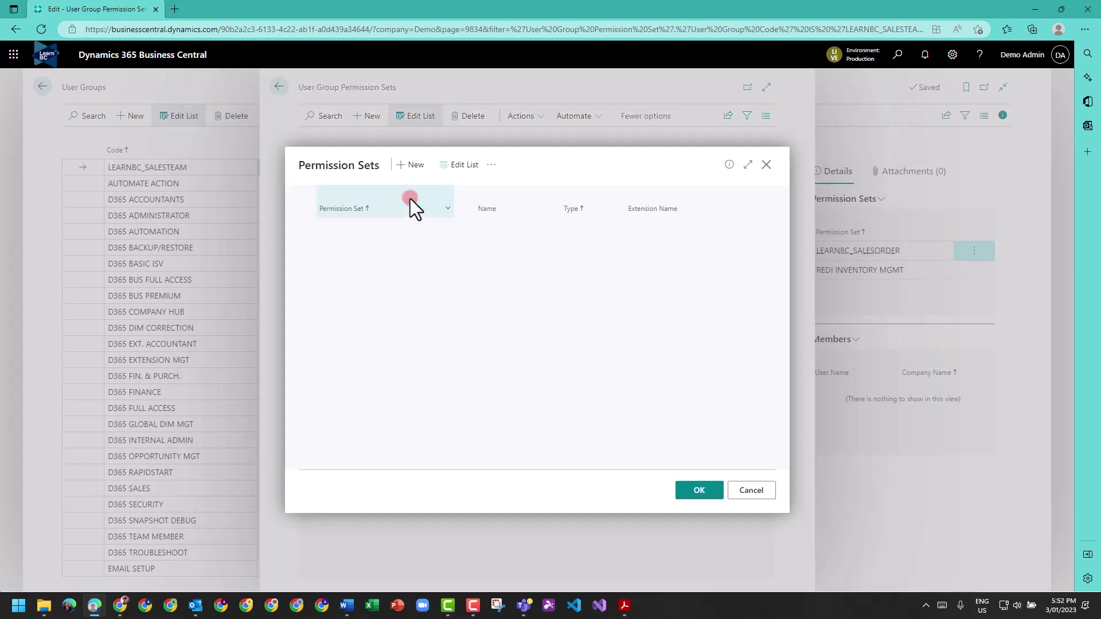
scroll(422, 373, down, 4)
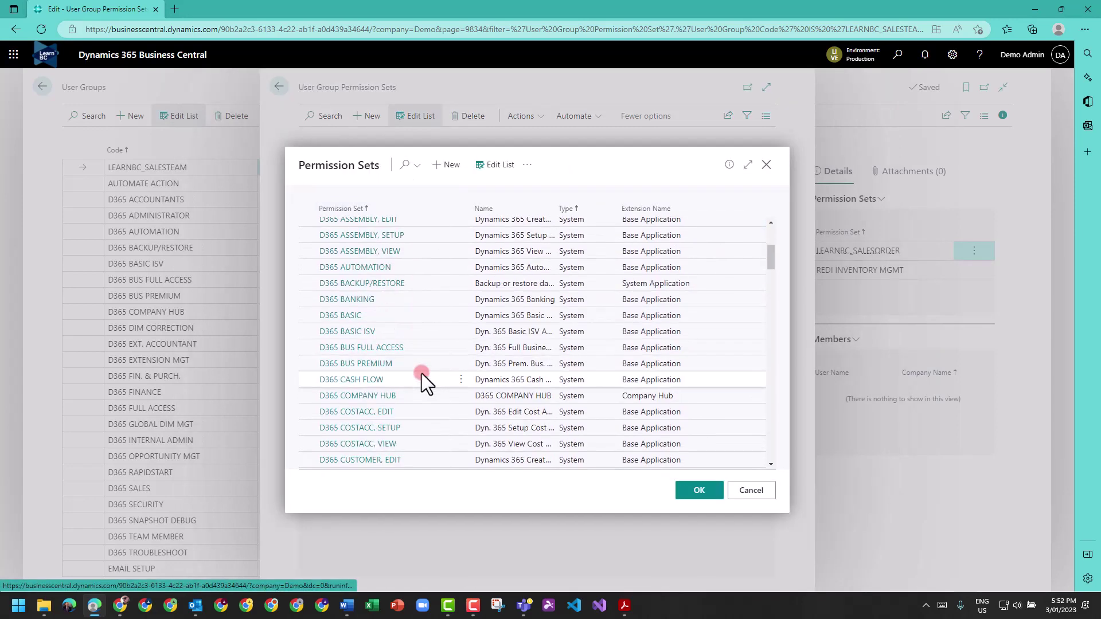
scroll(423, 374, down, 9)
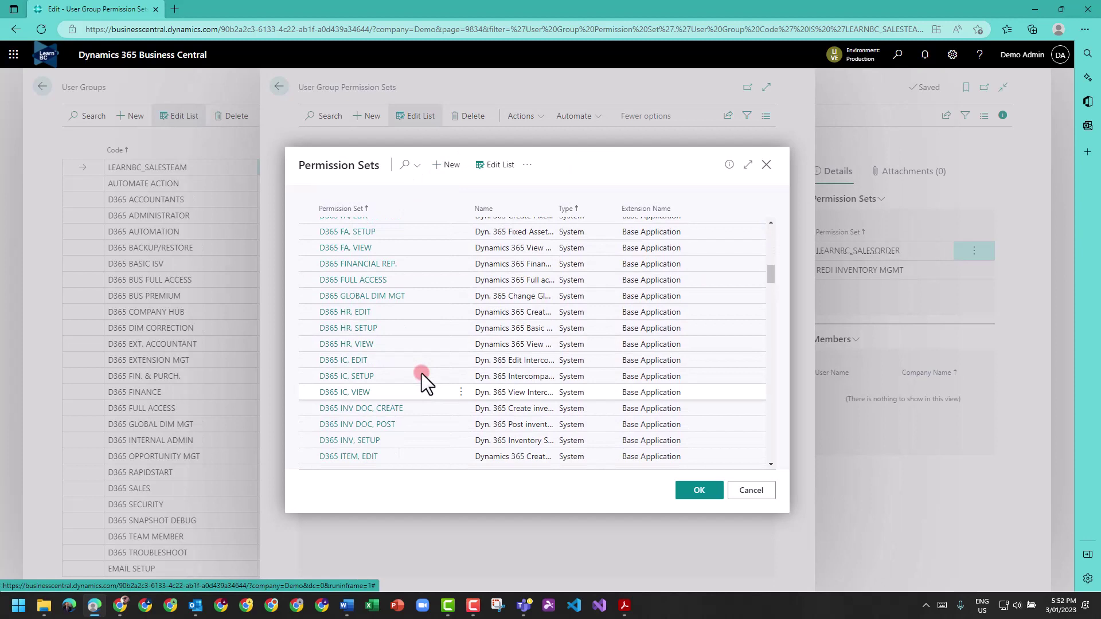
scroll(421, 373, down, 1)
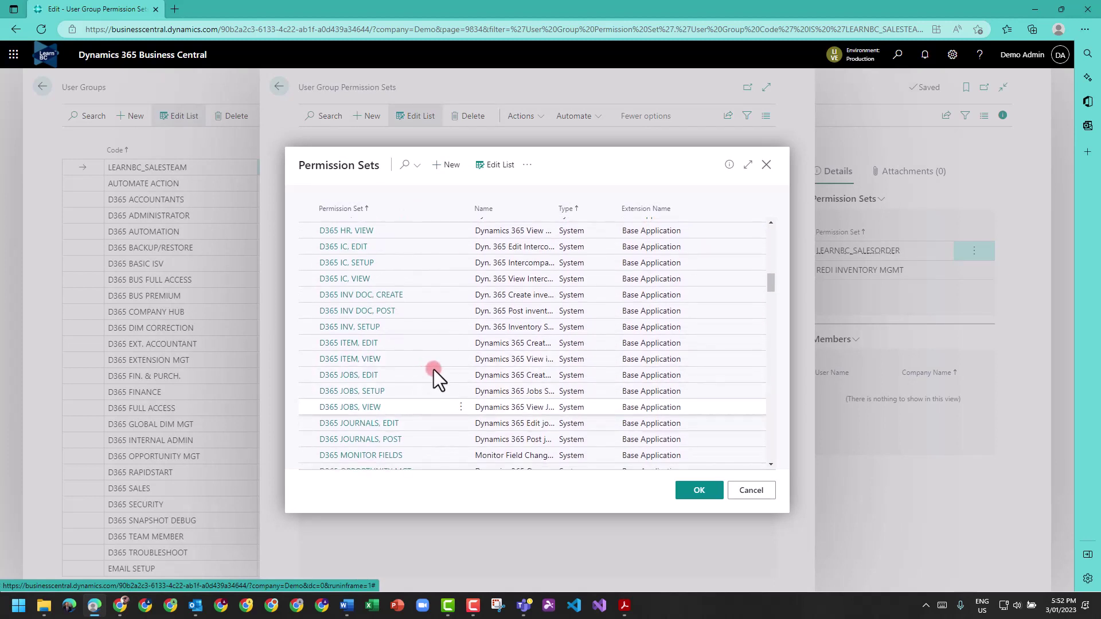
click(460, 360)
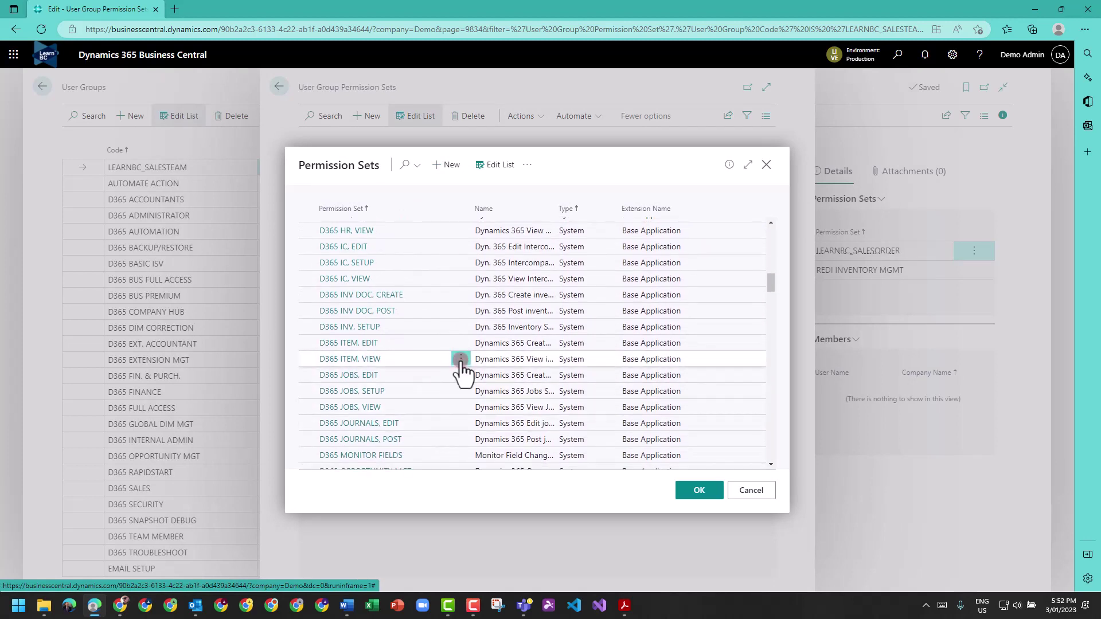
click(696, 490)
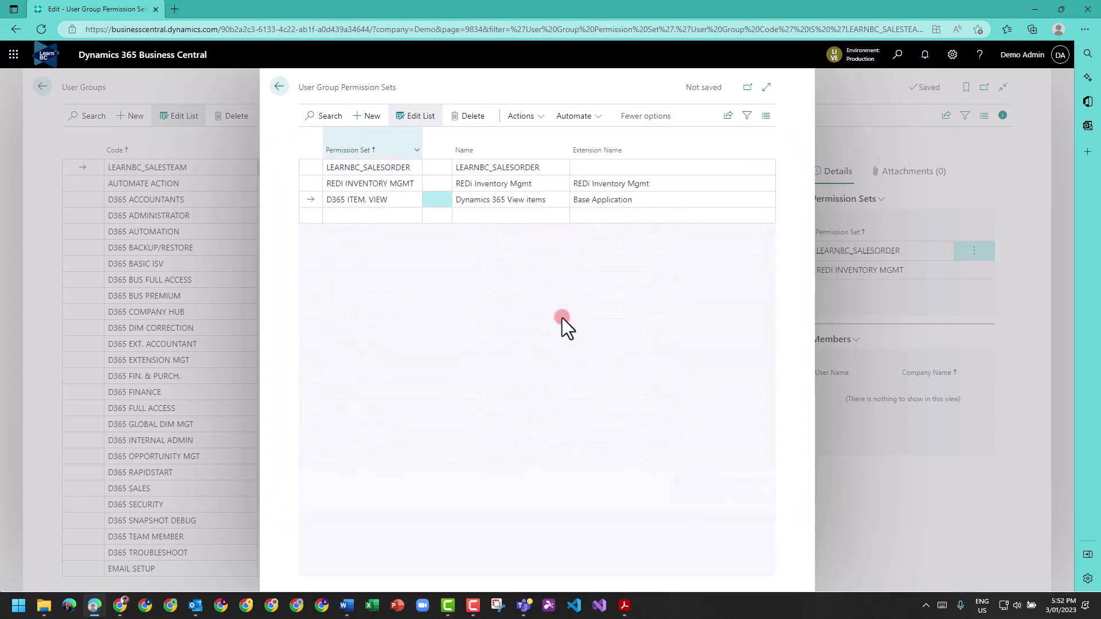
click(279, 87)
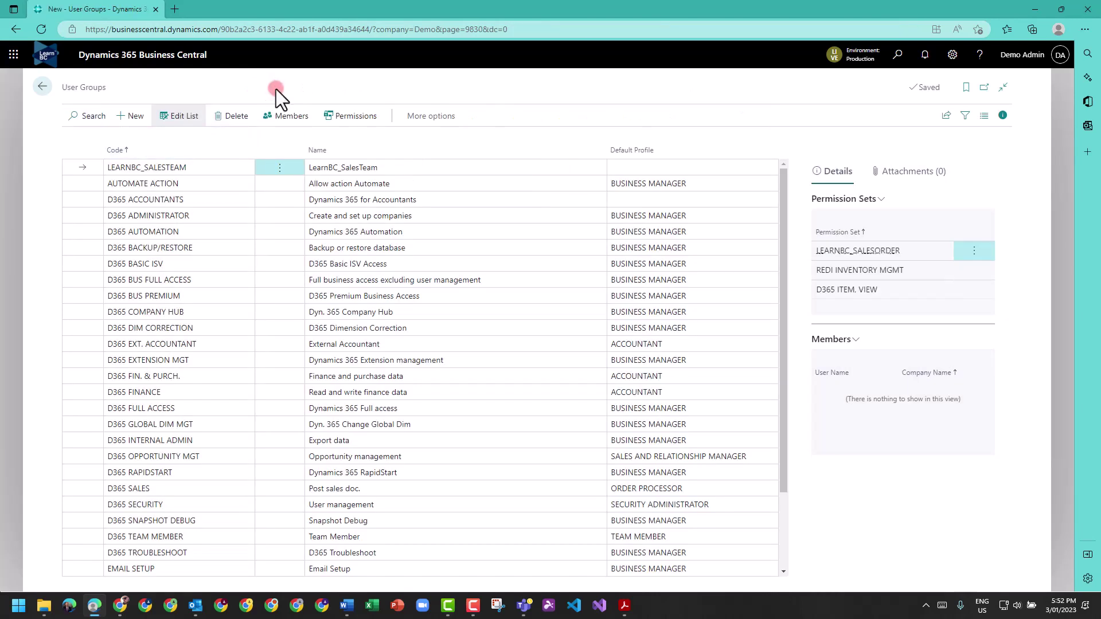
Open the Demo Admin user card through a Tell me search for Users
click(41, 86)
click(897, 54)
text(user)
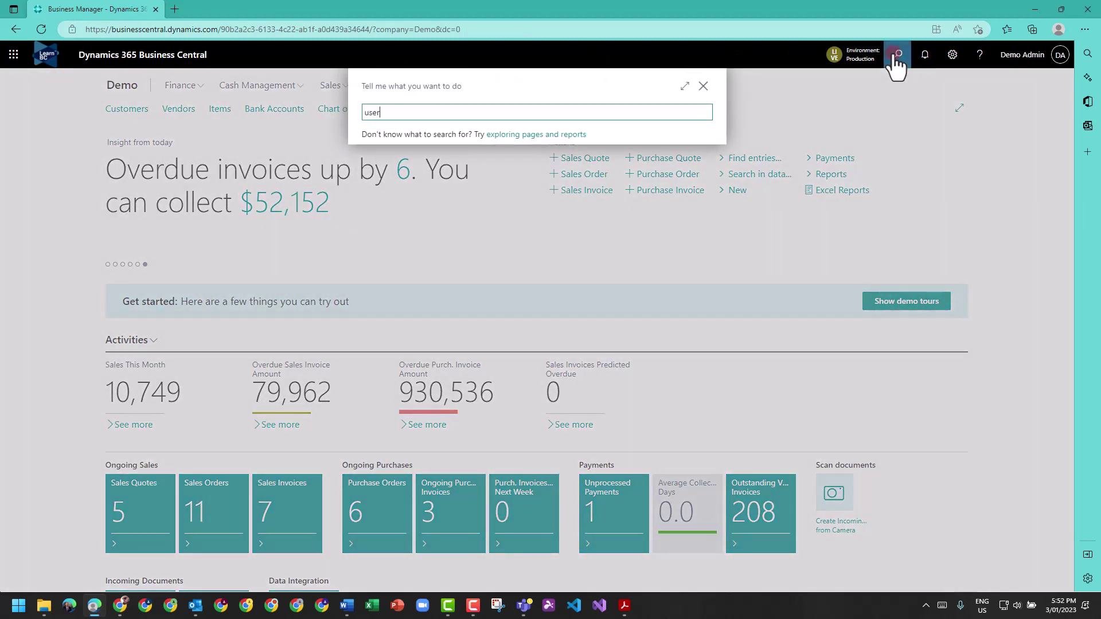
click(389, 166)
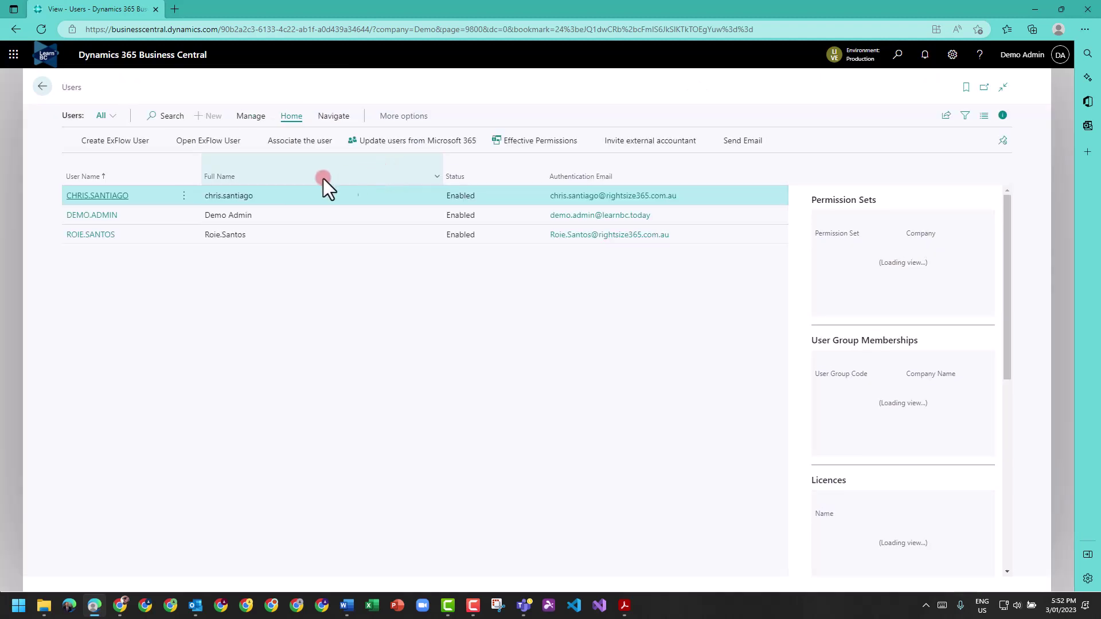
click(101, 218)
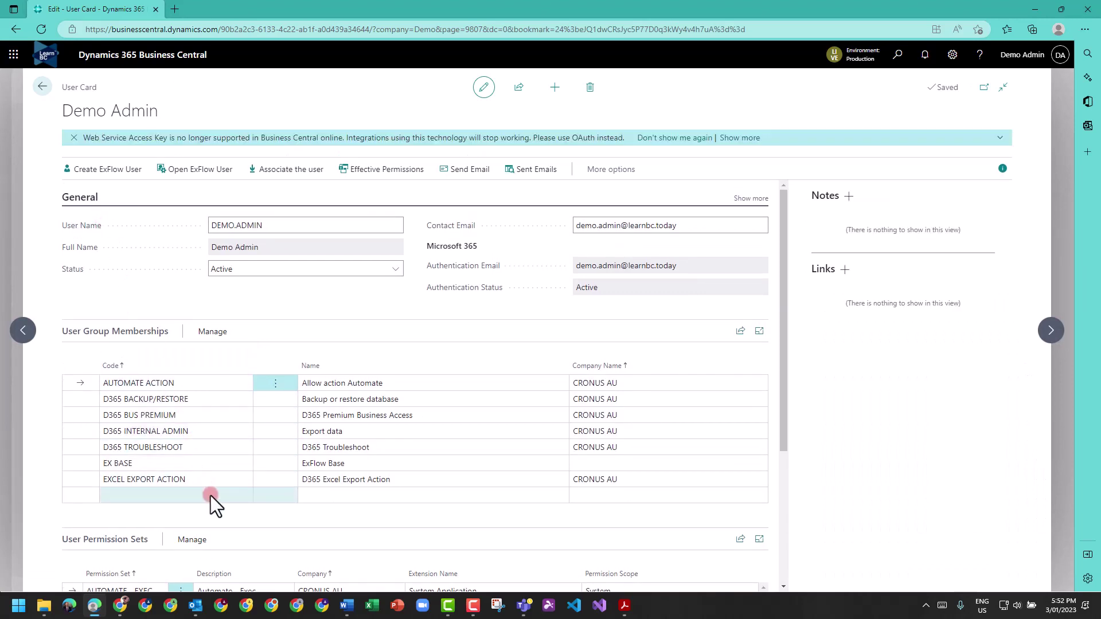
Add a LEARNBC_SALESTEAM group membership with the company name cleared
click(247, 497)
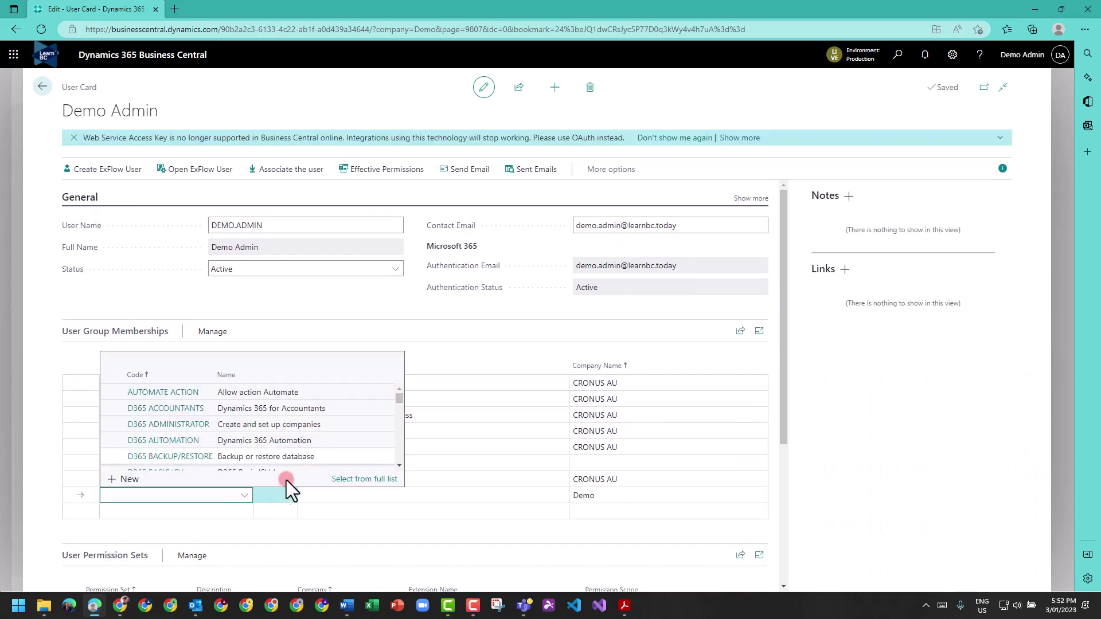
text(learn)
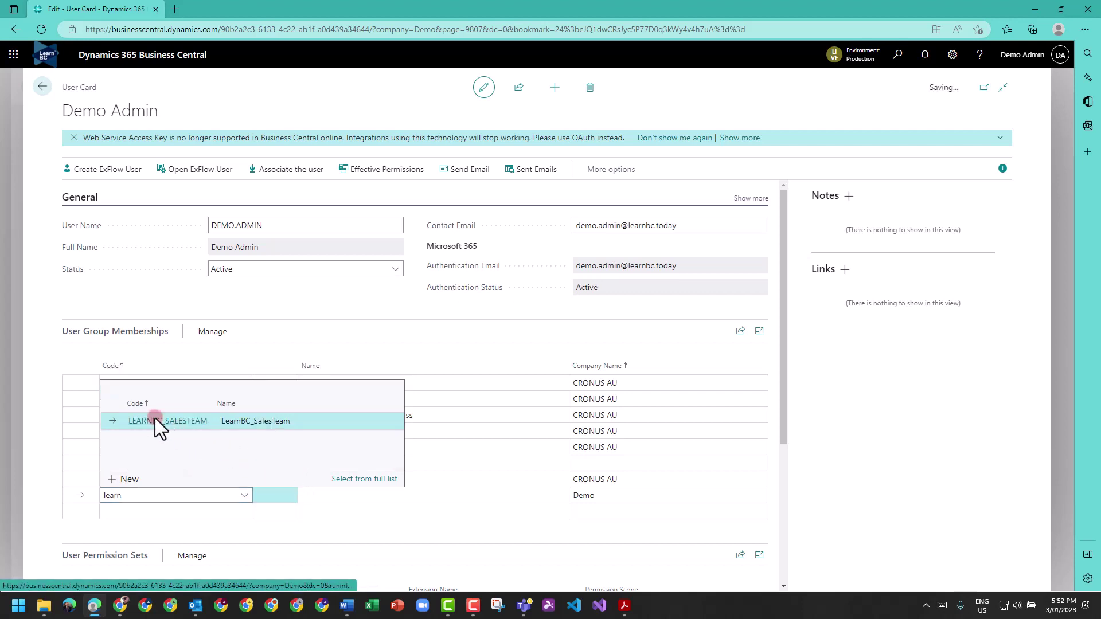
click(155, 420)
click(182, 302)
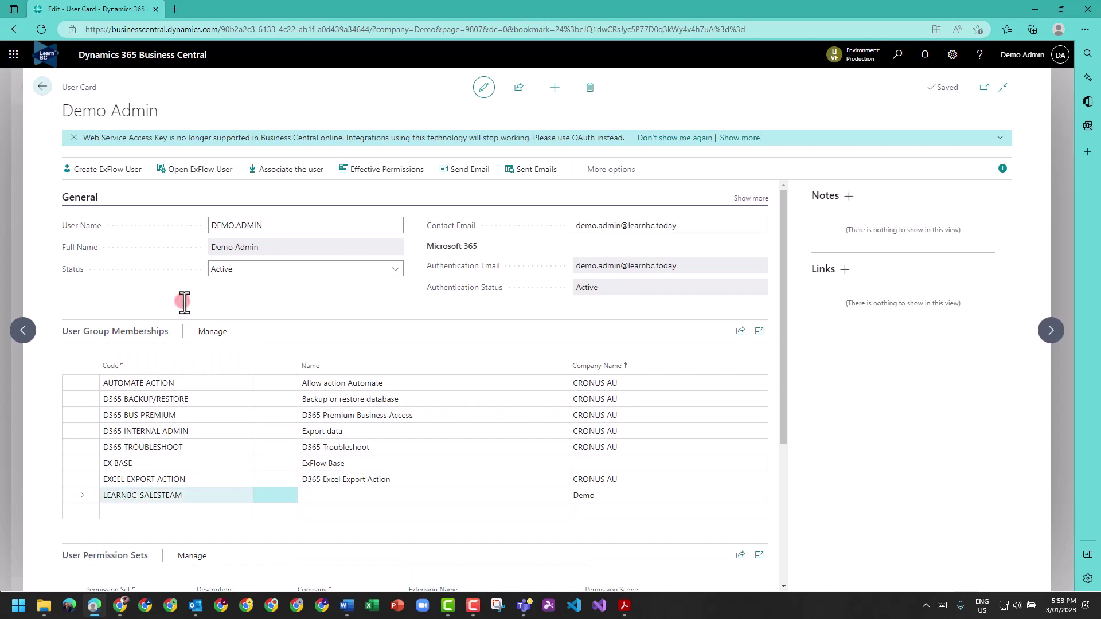
click(638, 495)
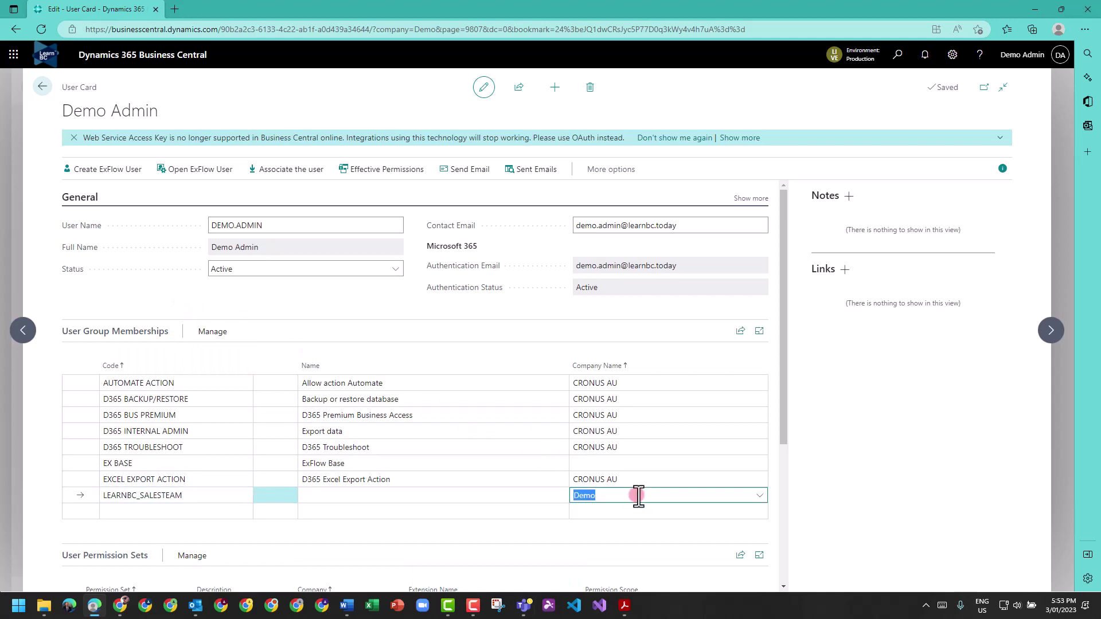
key(Delete)
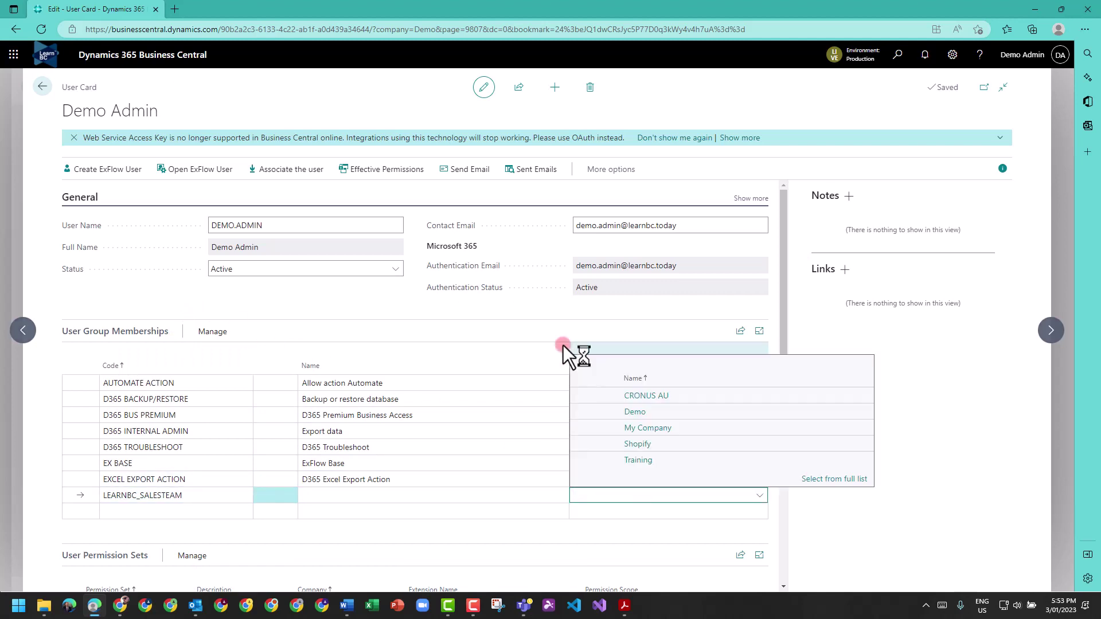
click(545, 309)
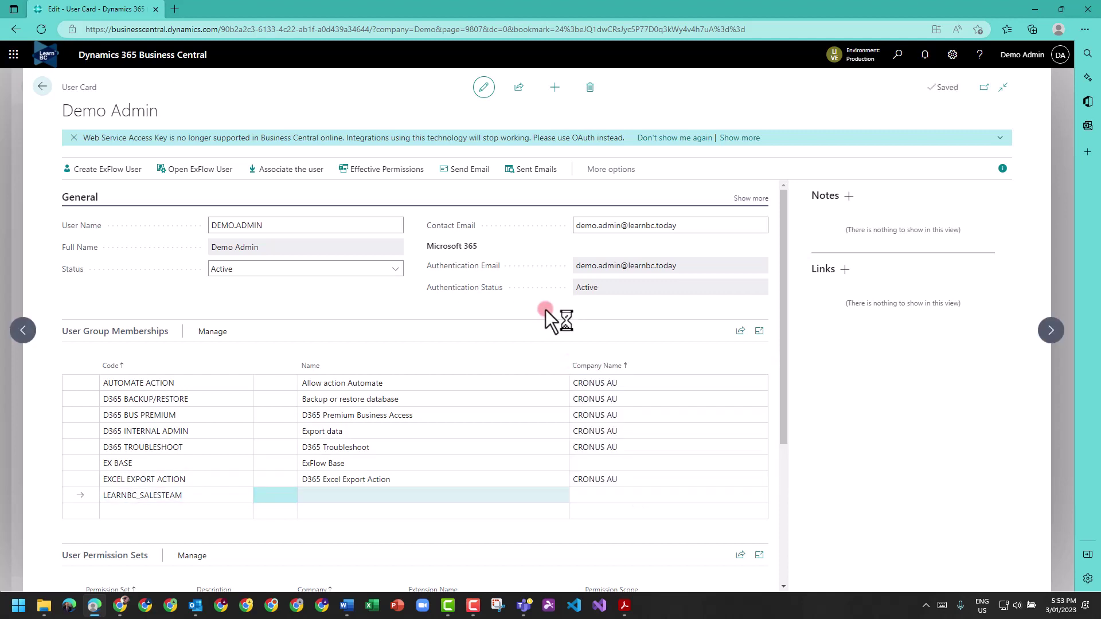
click(199, 508)
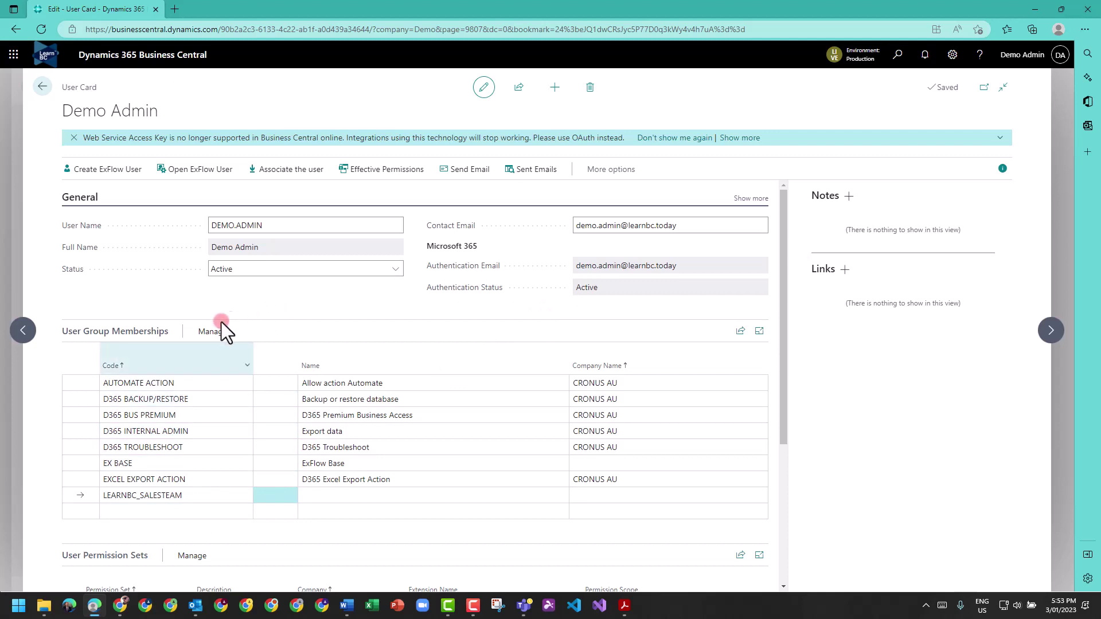
click(204, 331)
Delete the LEARNBC_SALESTEAM line from Demo Admin's user group memberships and confirm the deletion
click(154, 356)
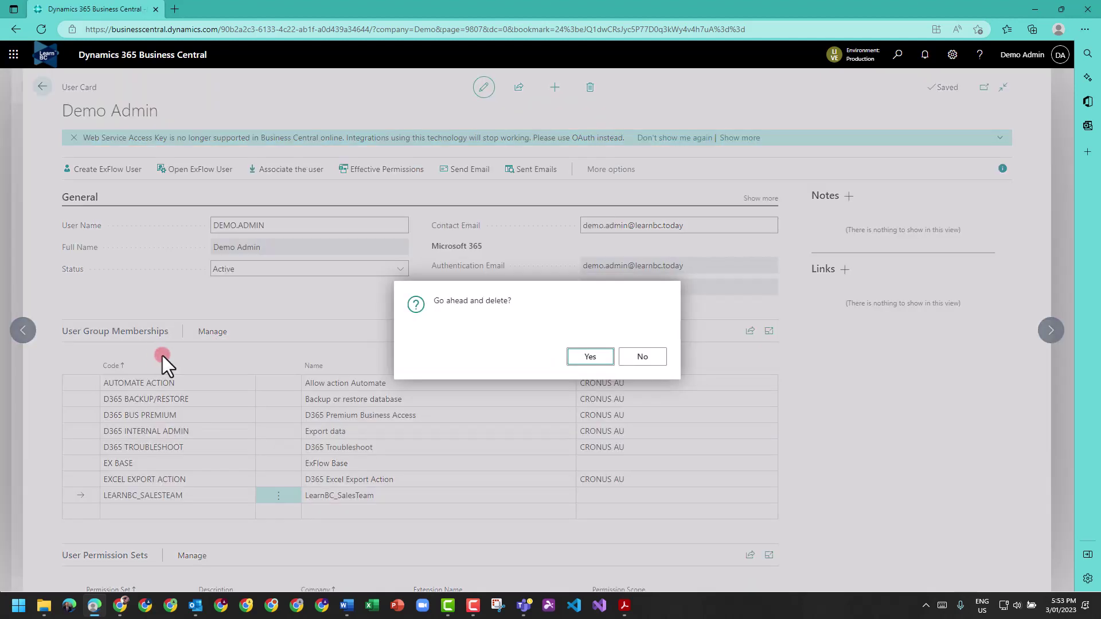
click(590, 357)
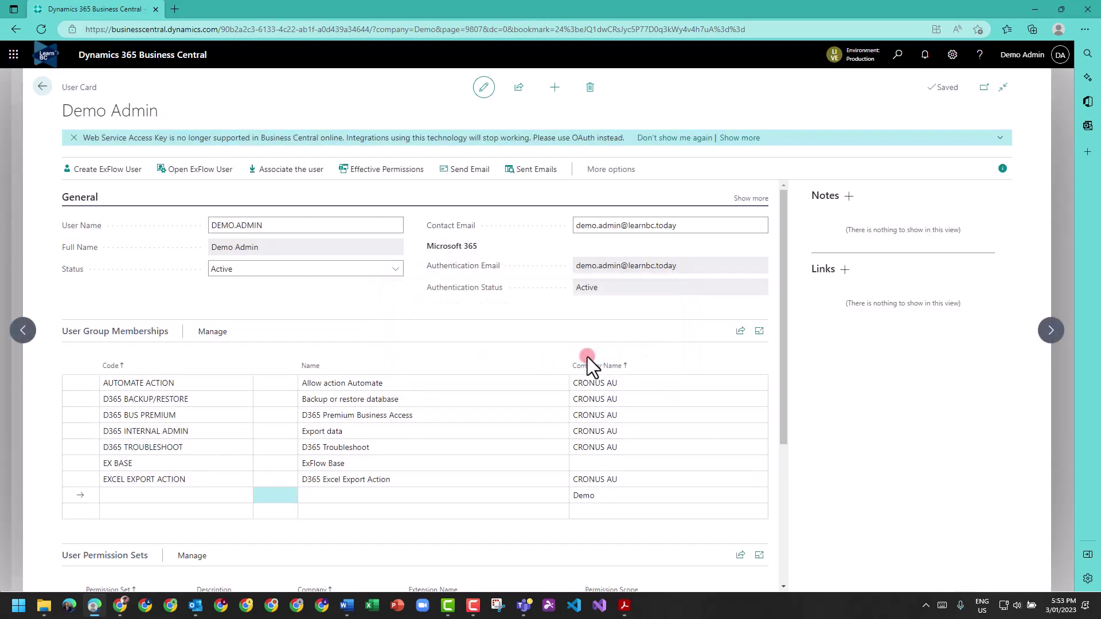
click(432, 287)
Review the remaining user permission sets, then go back through the Users list to the Role Center
scroll(417, 279, down, 4)
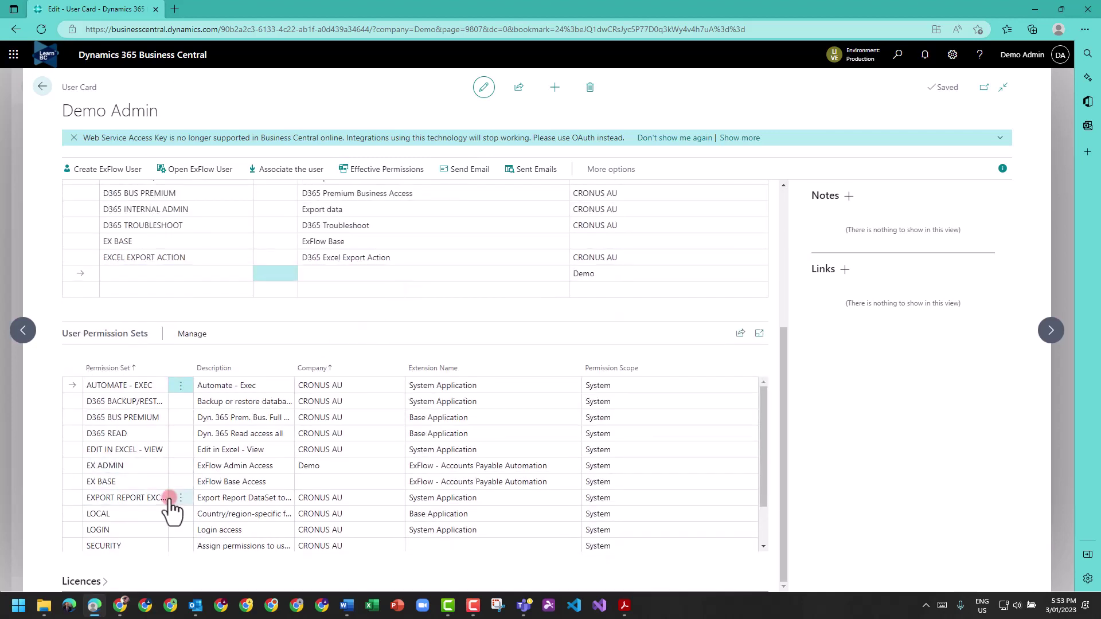
scroll(172, 508, down, 2)
scroll(169, 497, up, 5)
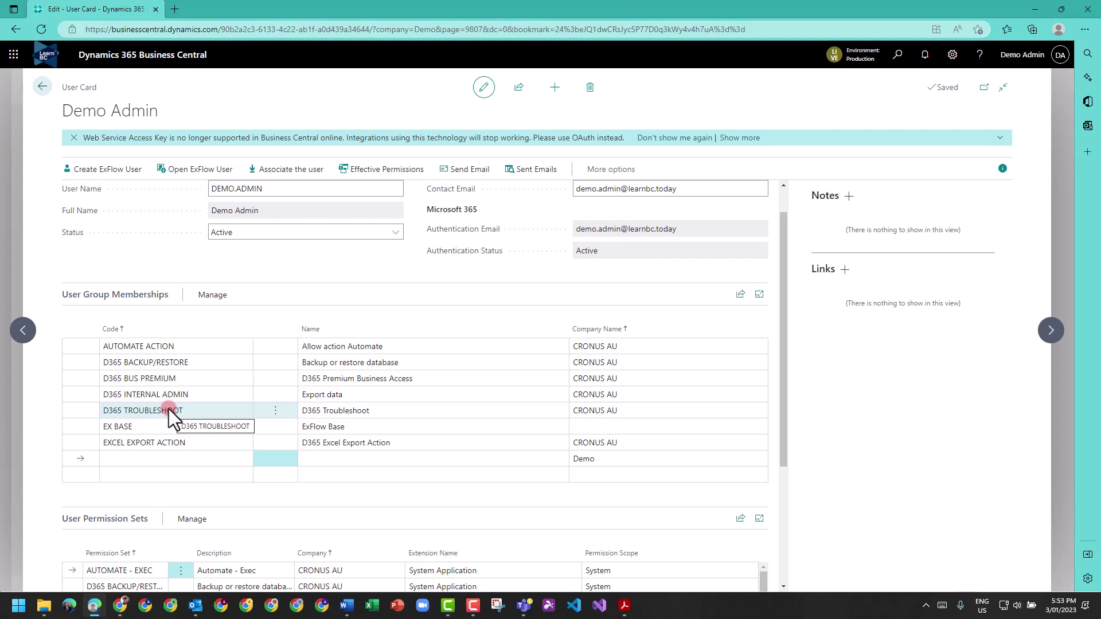
click(42, 87)
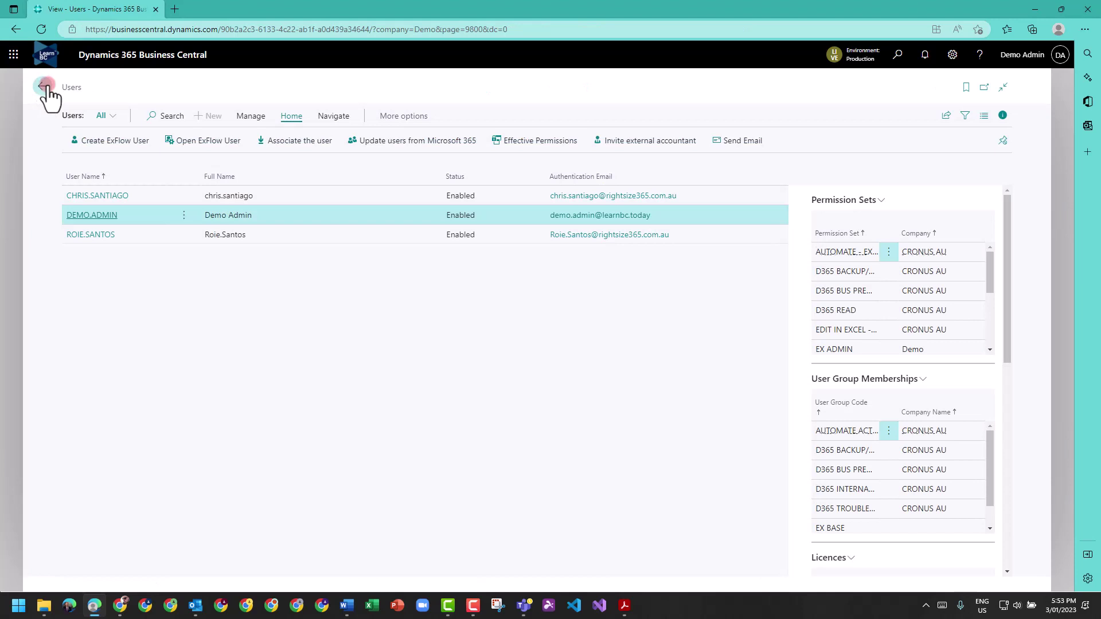
click(44, 86)
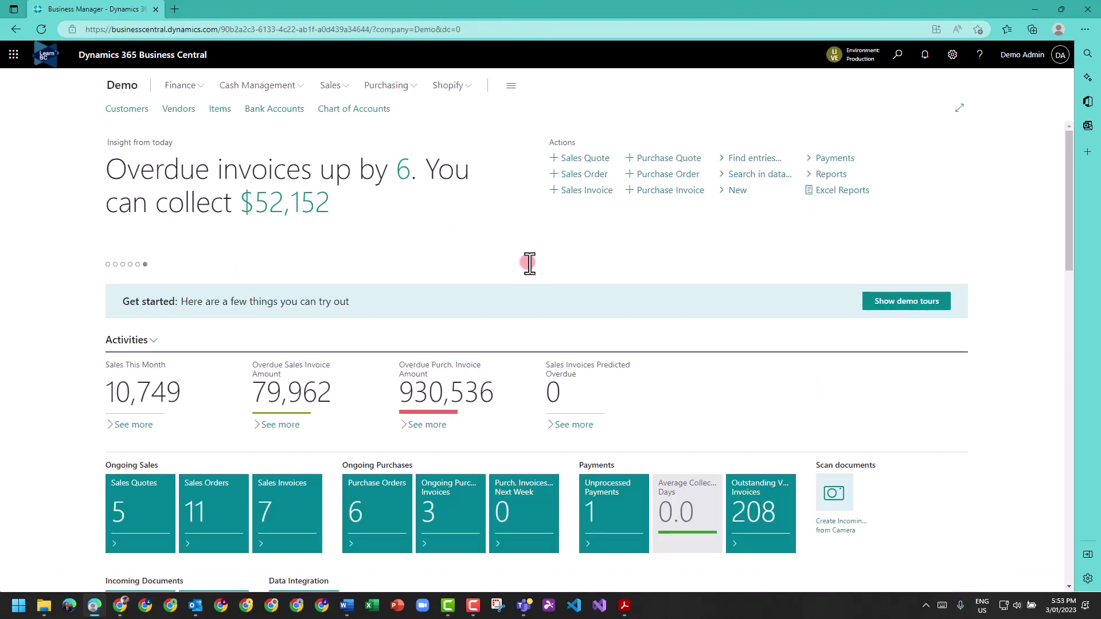